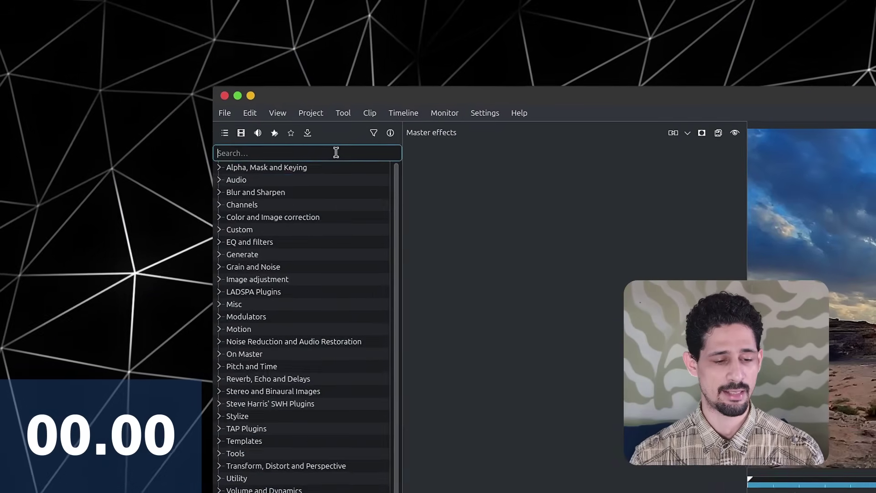
Search the effects for 'time', apply the Timer effect to the master, and enlarge its settings panel
left_click(93, 51)
type("time")
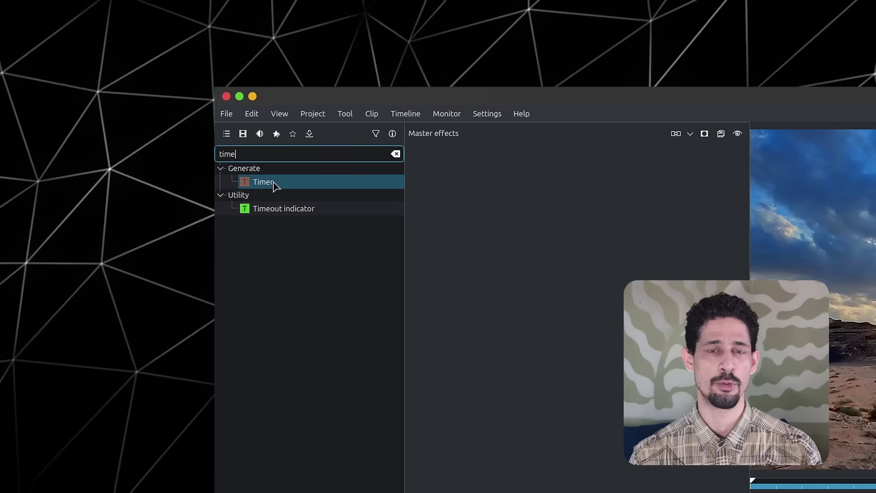
left_click_drag(274, 182, 365, 276)
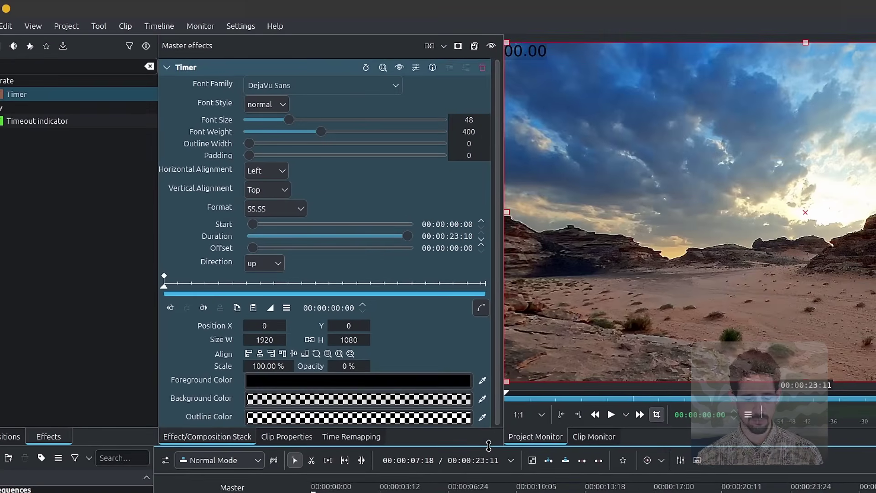
left_click_drag(489, 445, 489, 460)
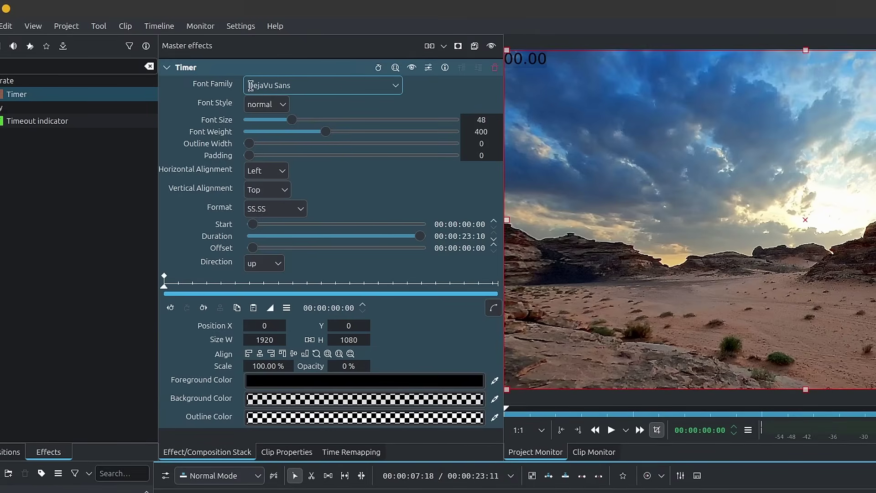
Set the timer's font family to Courier 10 Pitch
left_click(399, 87)
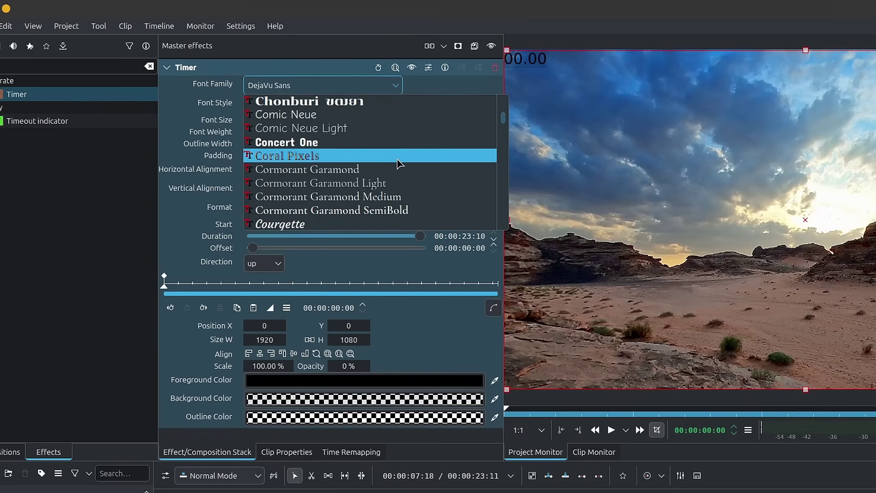
key("Down")
key("Down")
key("Down")
key("Down")
key("Down")
key("Down")
key("Down")
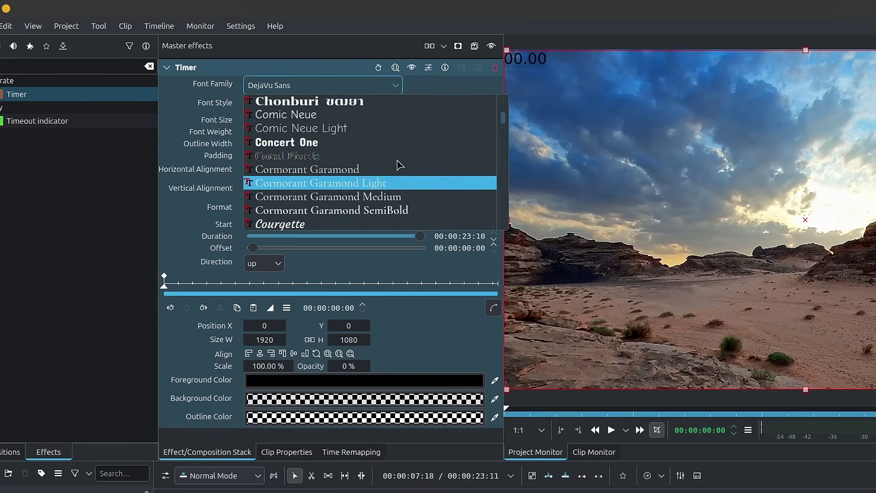
key("Down")
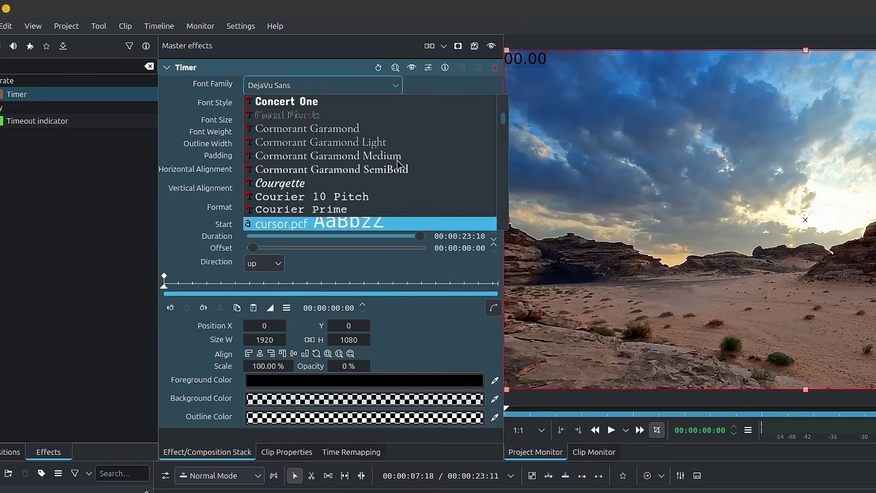
key("Up")
key("Up")
key("Return")
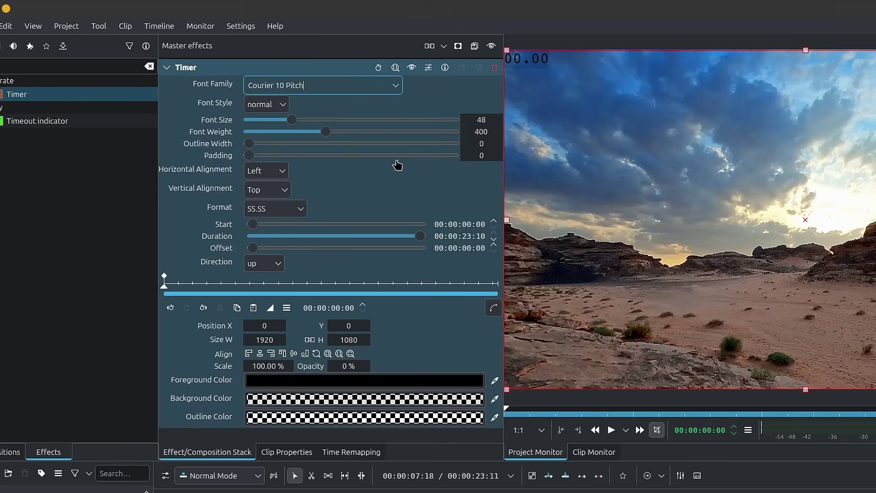
Try italic then keep normal font style, and raise the font size to 133
left_click(281, 109)
left_click(277, 138)
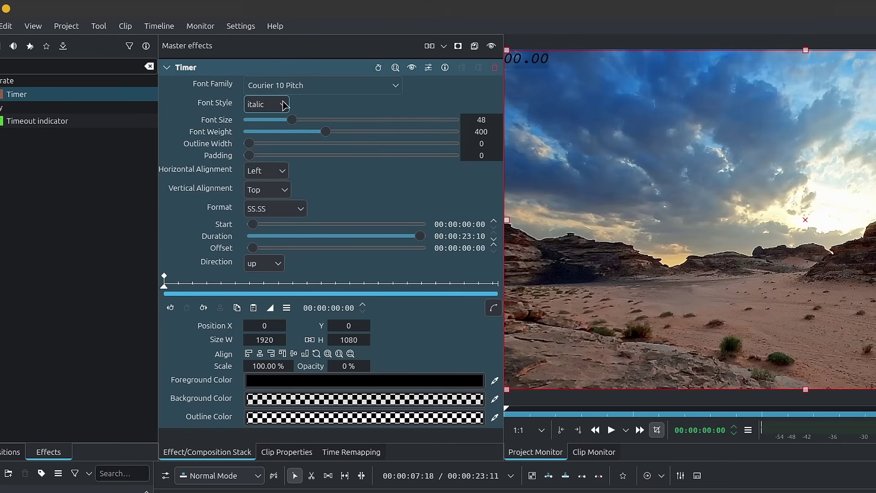
left_click(280, 105)
left_click(281, 122)
left_click_drag(281, 123, 326, 137)
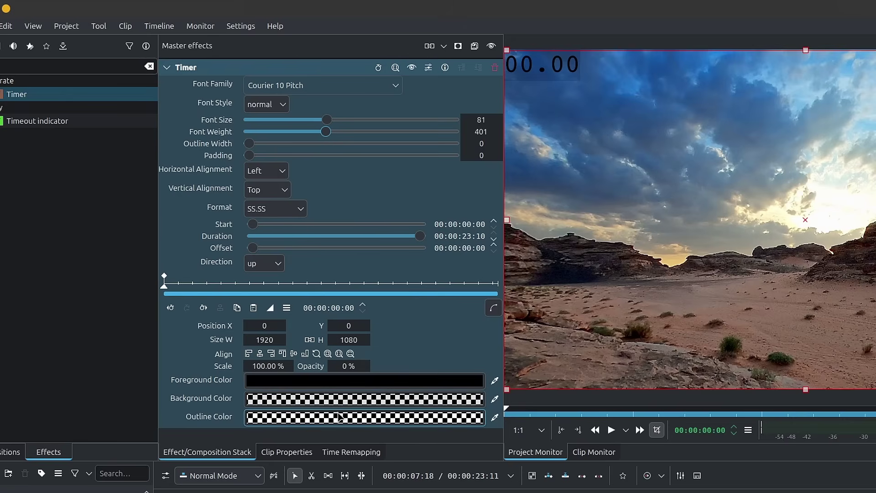
Test a thick outline width on the timer text, then return it to 0
mouse_move(249, 144)
left_mouse_down()
mouse_move(445, 160)
mouse_move(233, 146)
mouse_move(359, 162)
mouse_move(259, 157)
mouse_move(373, 156)
mouse_move(244, 158)
left_mouse_up()
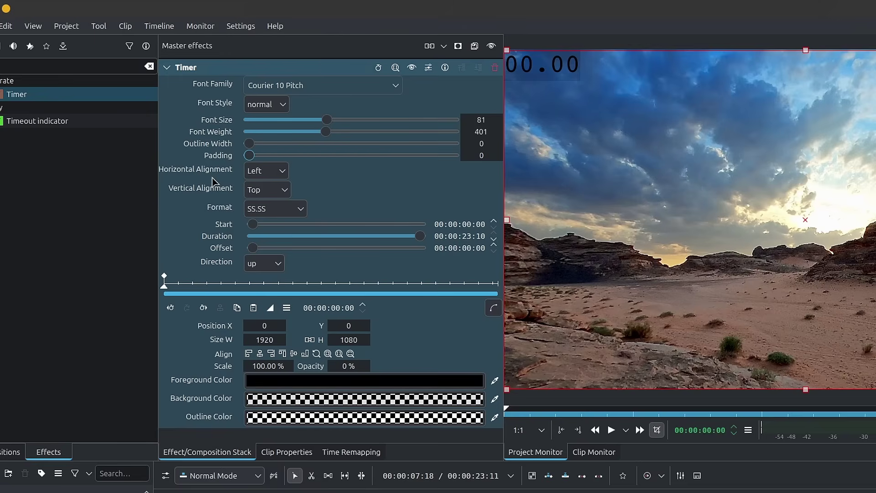
Align the timer Center horizontally and Middle vertically, and set its format to MM:SS.SS
left_click(266, 170)
left_click(187, 207)
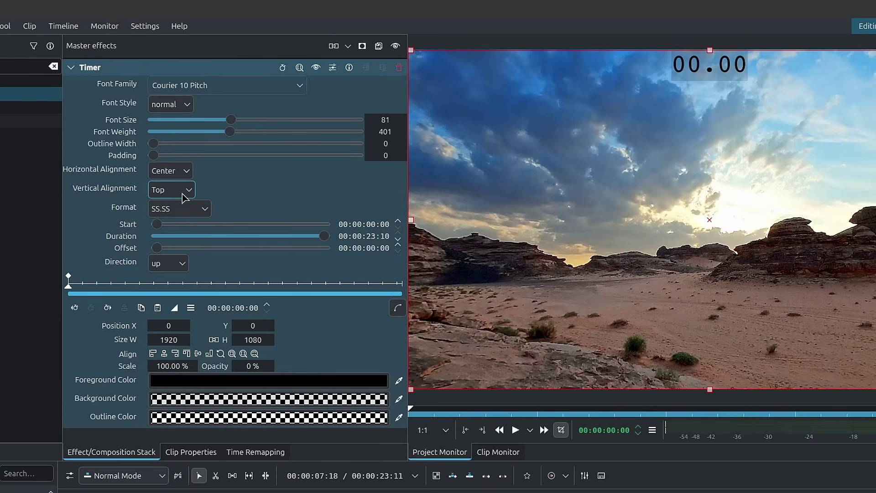
left_click(195, 190)
left_click(183, 222)
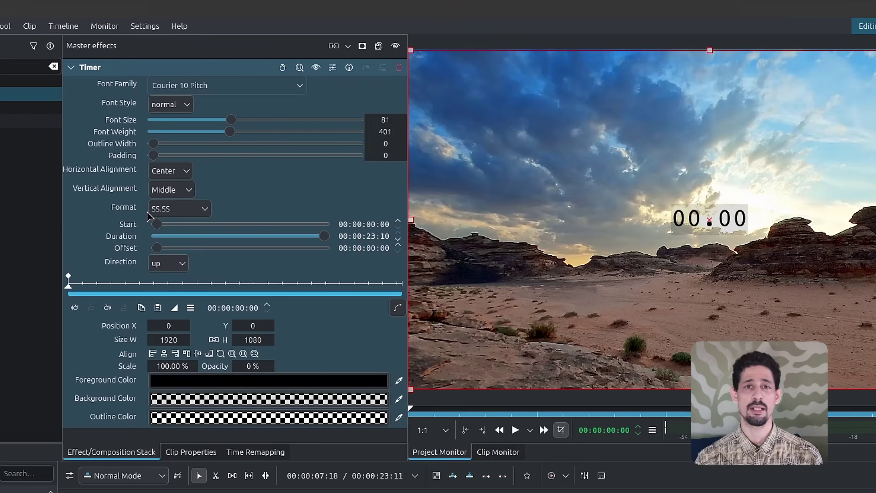
left_click(180, 213)
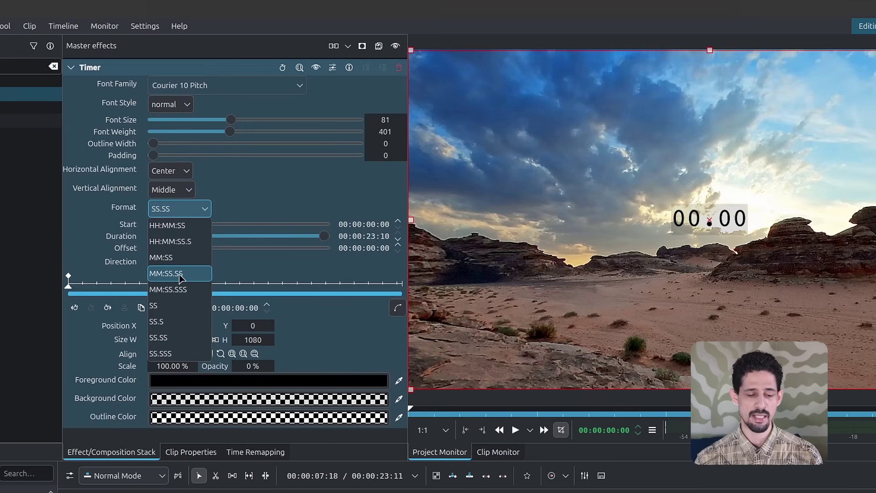
left_click(190, 274)
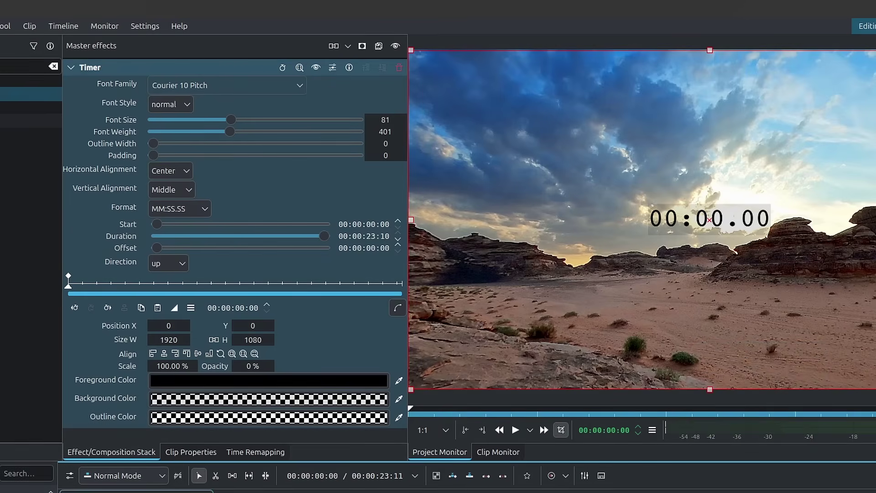
Play to preview the count, then set the timer's Start to 00:00:05:00
key("space")
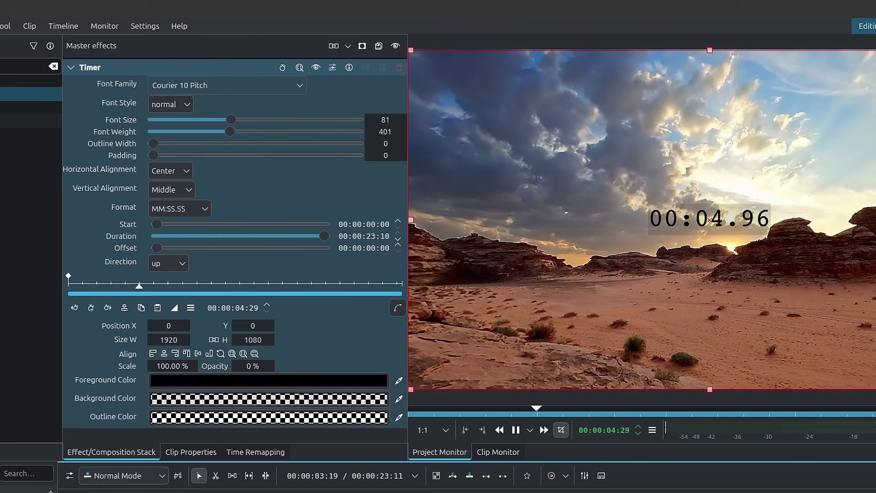
key("space")
left_click_drag(159, 227, 181, 226)
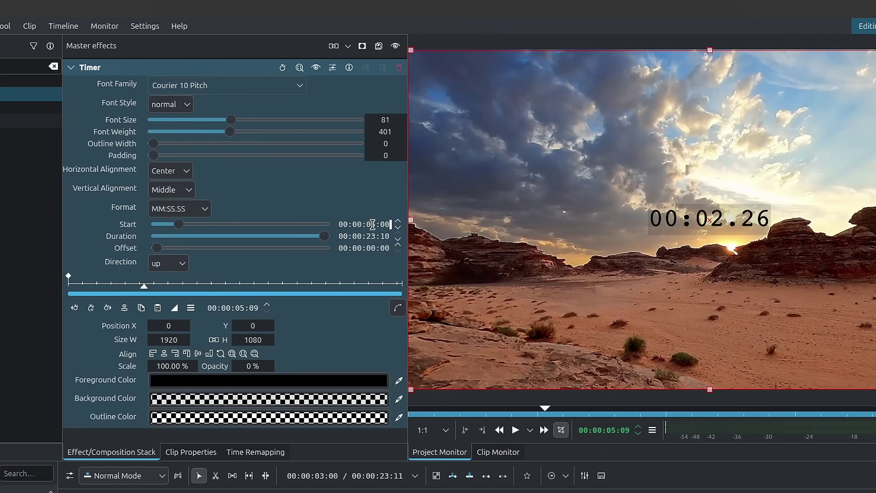
scroll(373, 224, "up", 2)
left_click(328, 492)
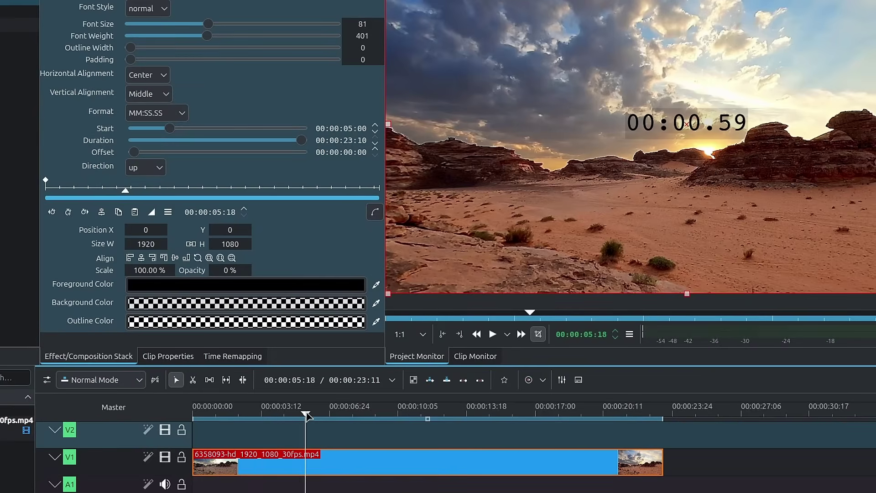
Play from 5 seconds to check the delayed start, then reset Start to 00:00:00:00
mouse_move(307, 415)
left_mouse_down()
mouse_move(276, 415)
mouse_move(294, 416)
left_mouse_up()
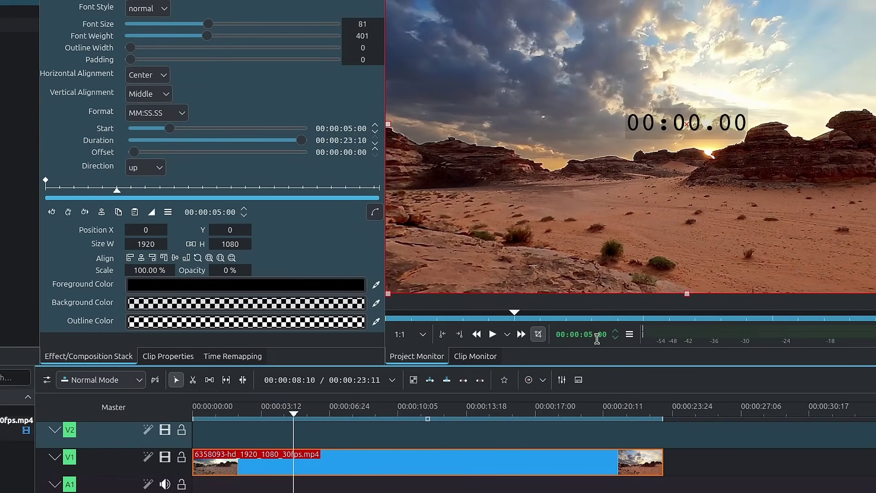
key("space")
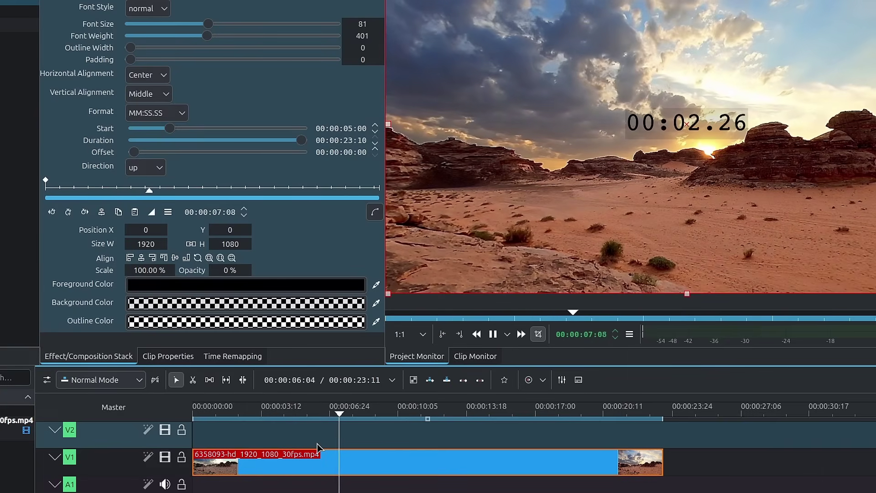
key("space")
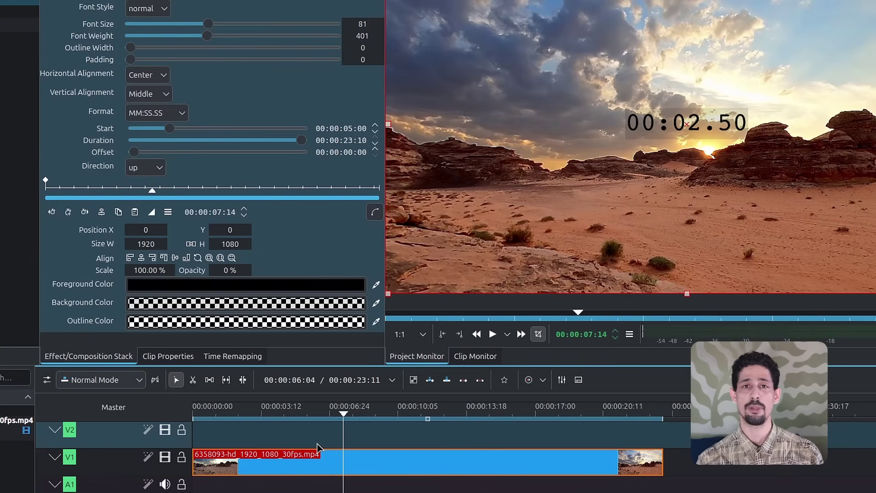
left_click_drag(182, 131, 134, 129)
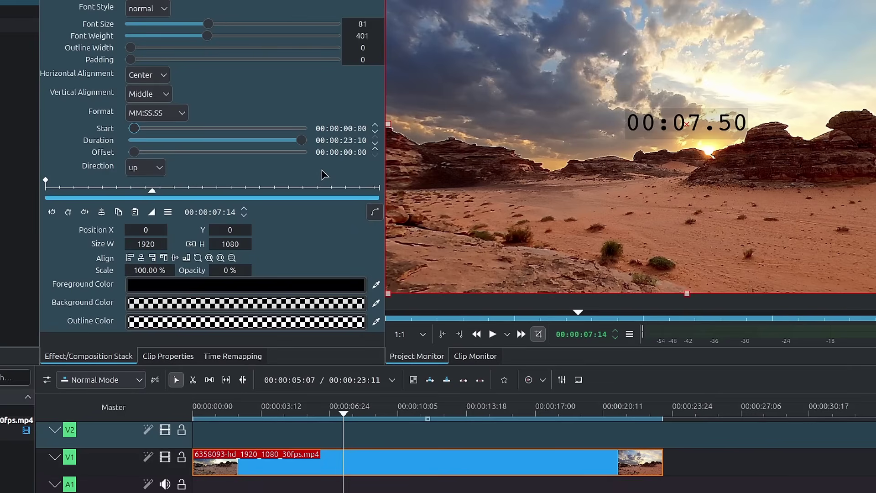
Check the desert clip's duration dialog on V1 and cancel without changes
left_click(417, 471)
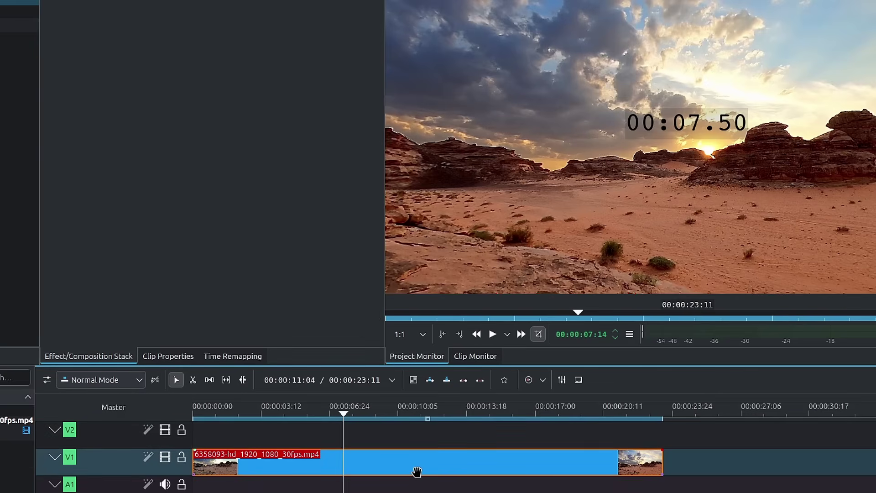
double_click(416, 471)
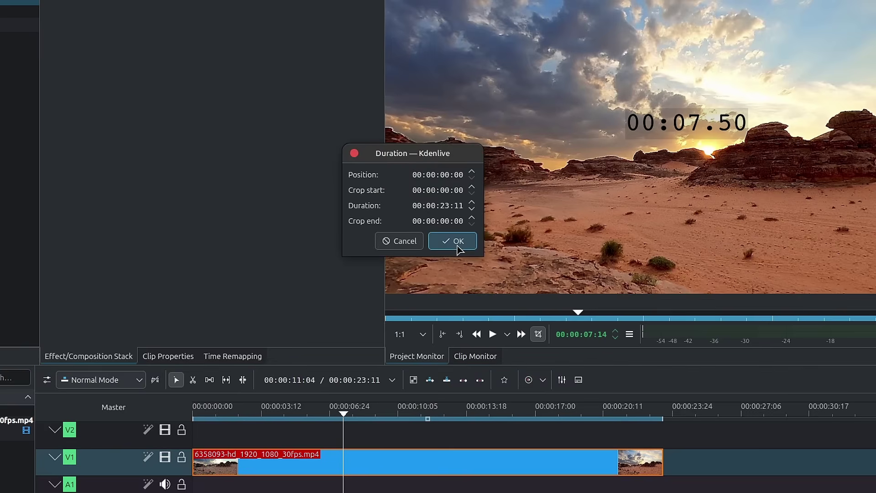
left_click(421, 246)
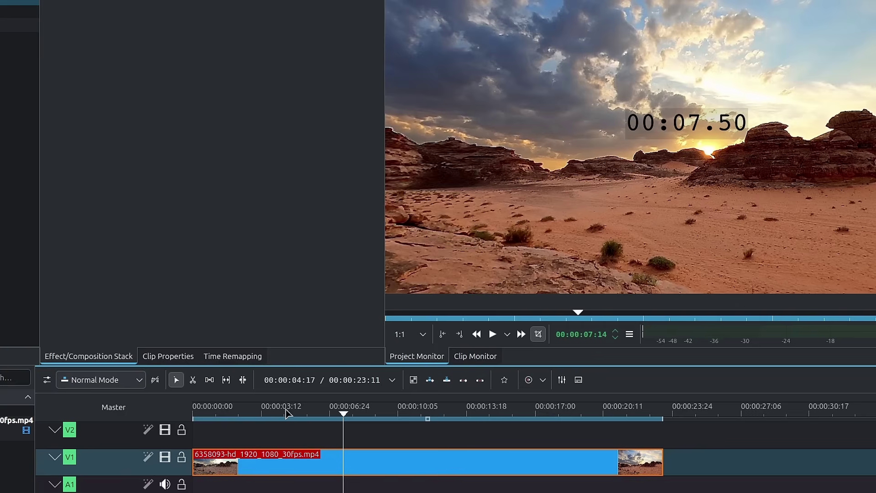
Shorten the master Timer's duration to 00:00:15:22 and scrub to about 17 seconds
left_click(141, 406)
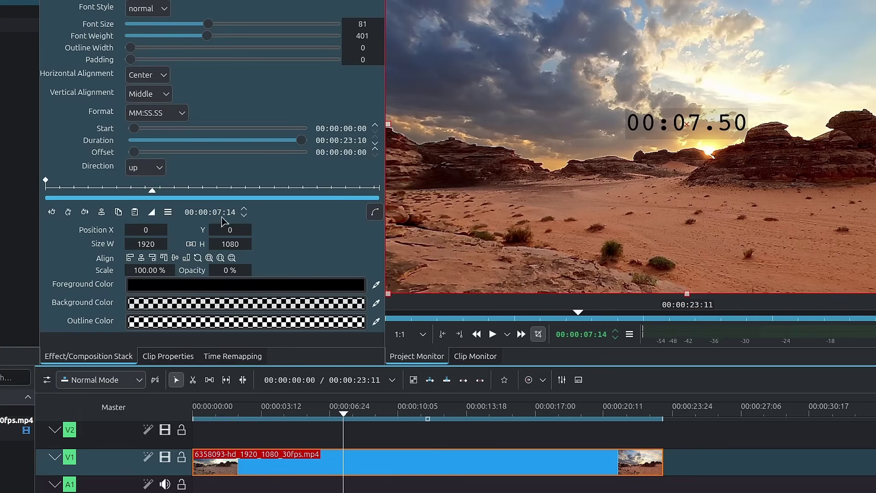
left_click_drag(303, 145, 248, 145)
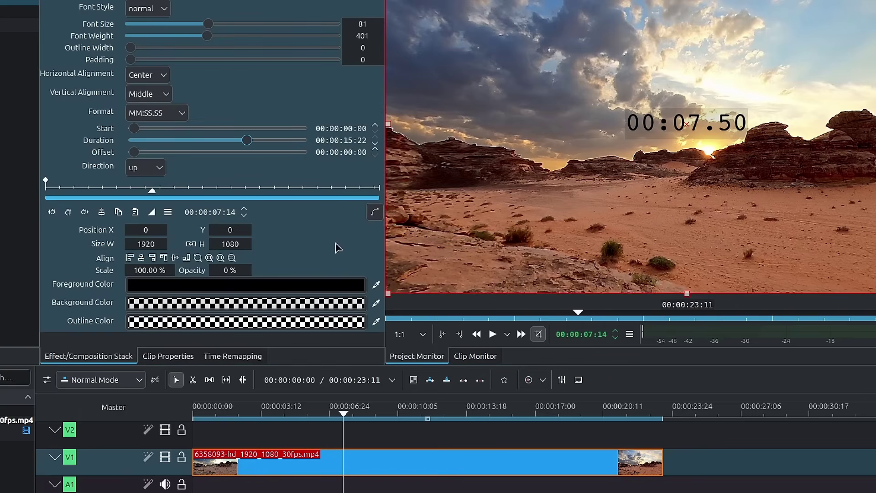
left_click(361, 412)
left_click_drag(361, 412, 581, 416)
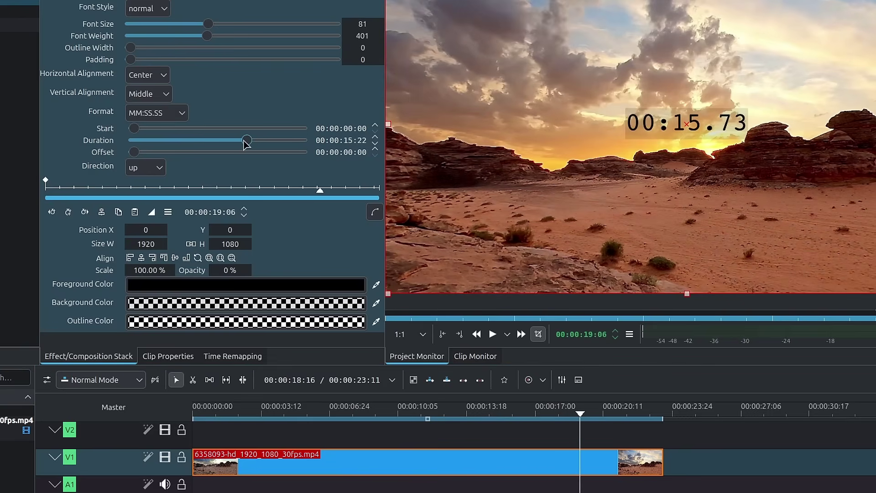
Restore the timer duration to full length and set its Offset to 5
double_click(246, 140)
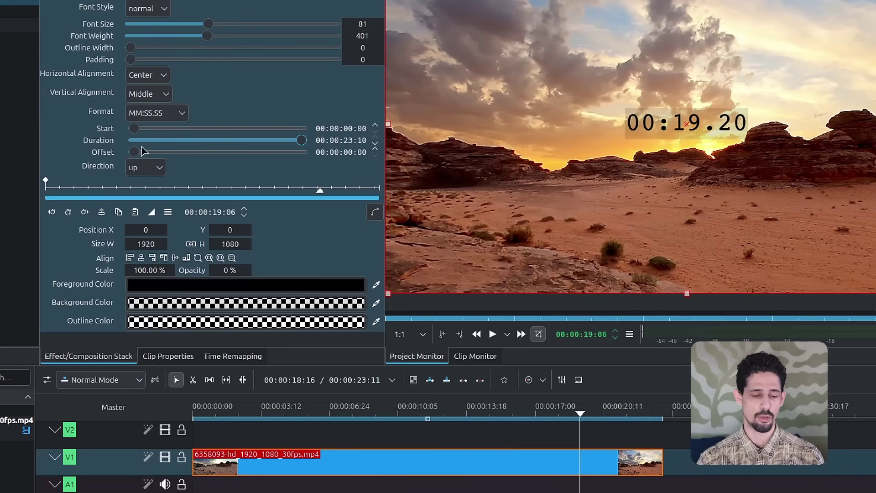
left_click(350, 153)
type("5")
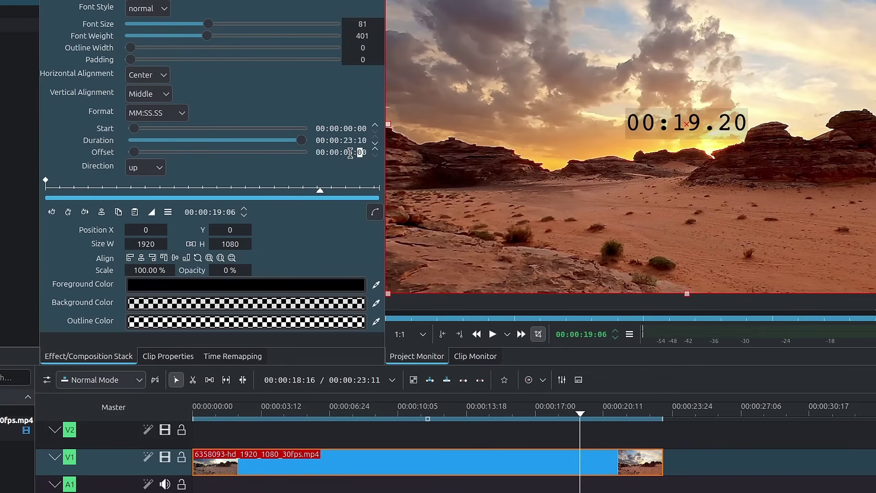
key("Return")
key("Home")
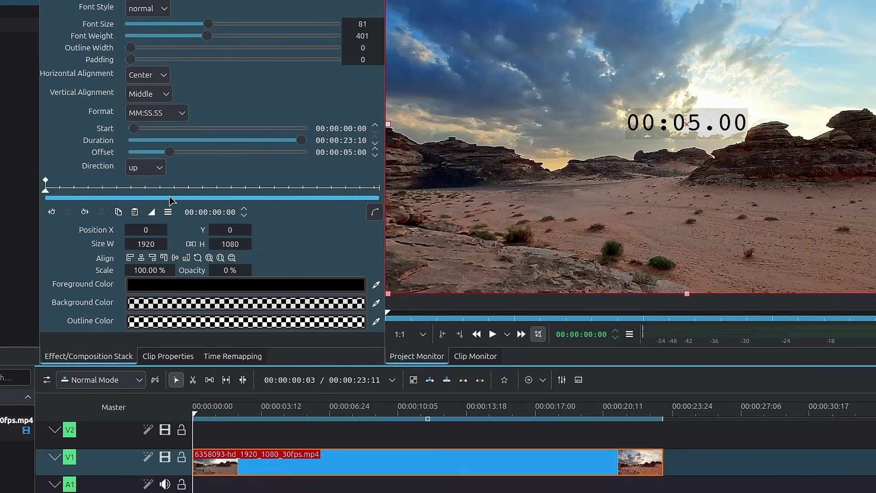
Delay Start to about 3 seconds and scrub, then reset Offset and Start to zero
left_click_drag(134, 132, 156, 134)
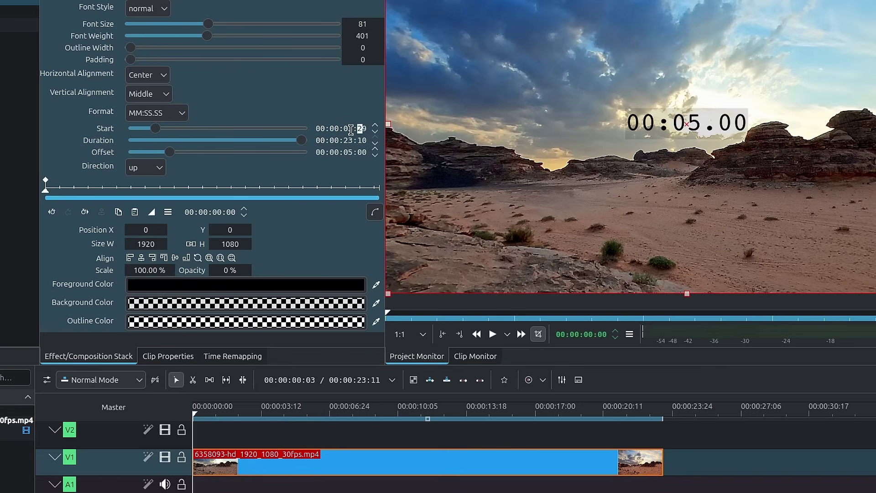
left_click(206, 415)
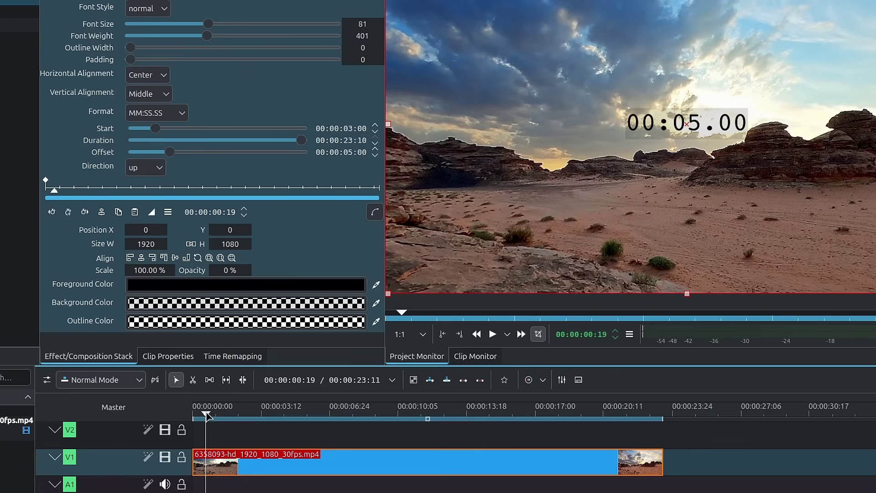
left_click_drag(206, 415, 274, 415)
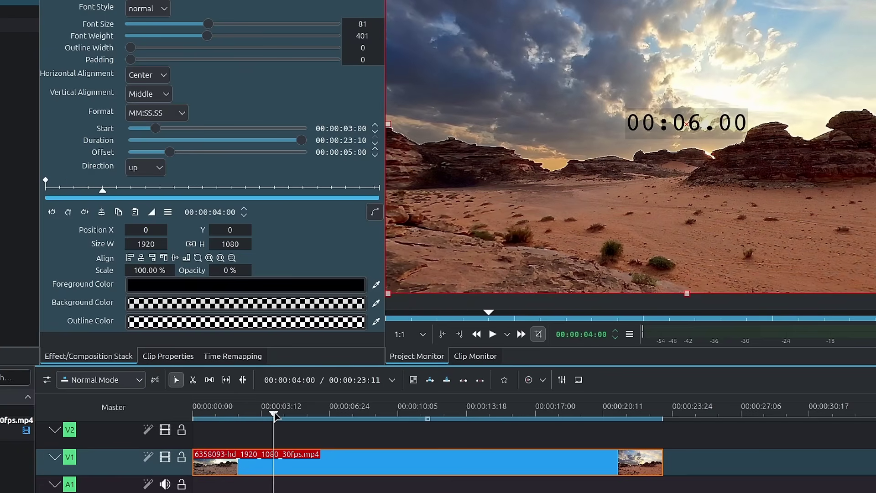
left_click_drag(274, 415, 193, 416)
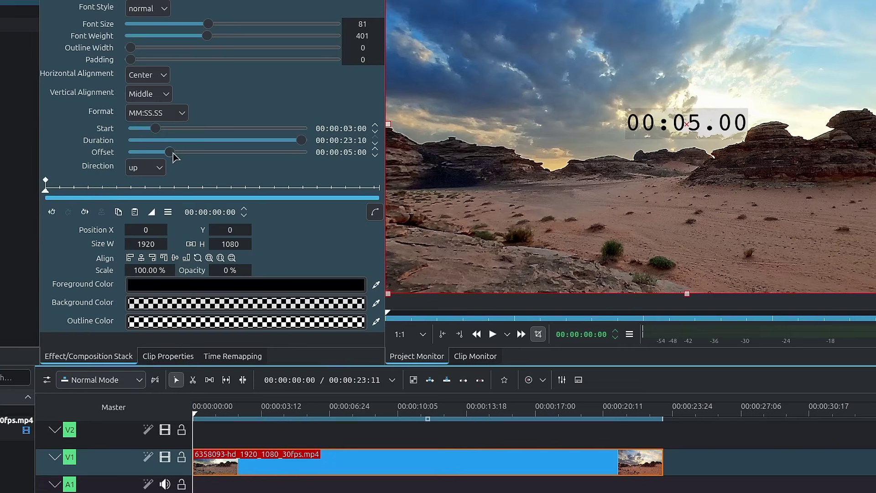
left_click_drag(170, 152, 90, 146)
left_click_drag(156, 129, 89, 121)
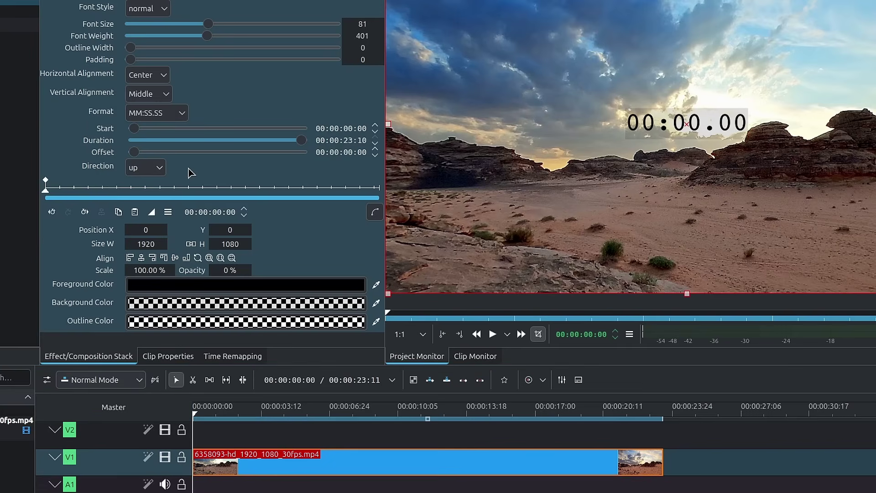
left_click(153, 169)
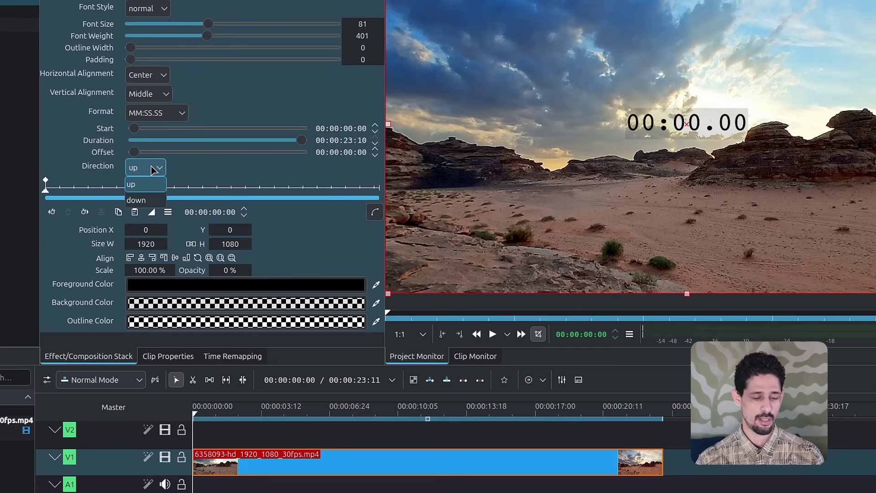
Set the timer Direction to down and play through the clip to preview the countdown
left_click(136, 200)
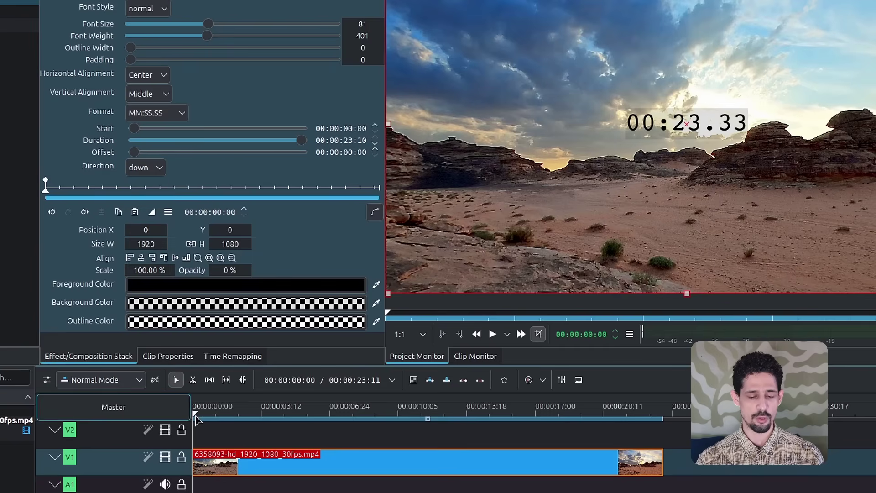
left_click_drag(196, 419, 209, 419)
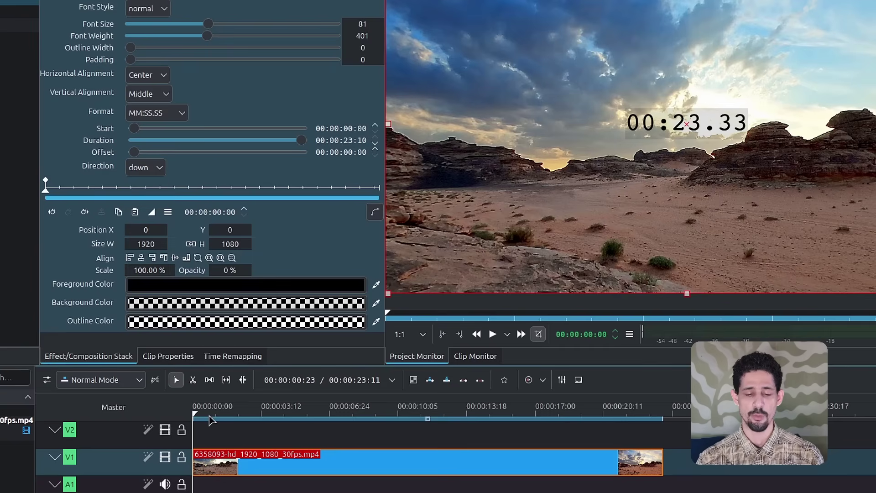
key("space")
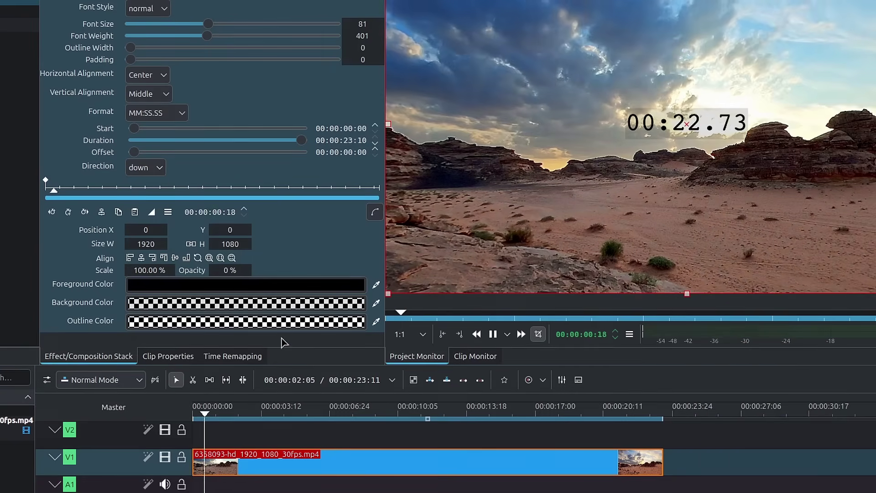
left_click_drag(585, 414, 665, 413)
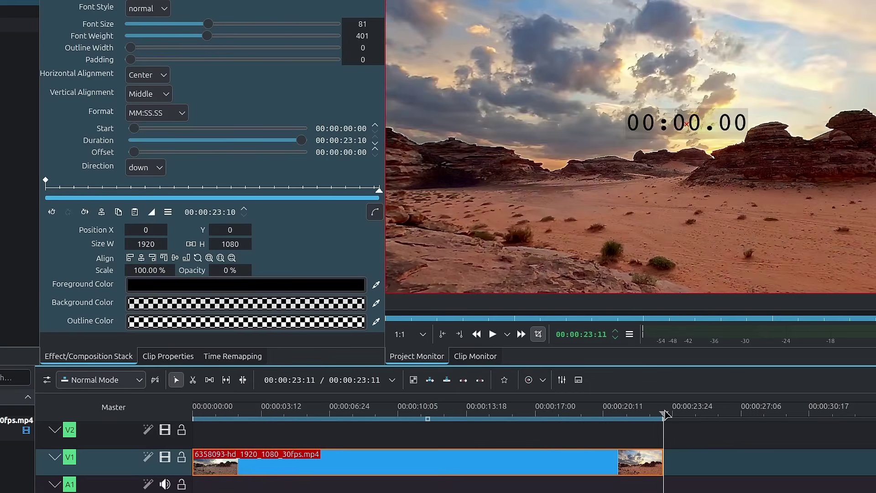
left_click(343, 432)
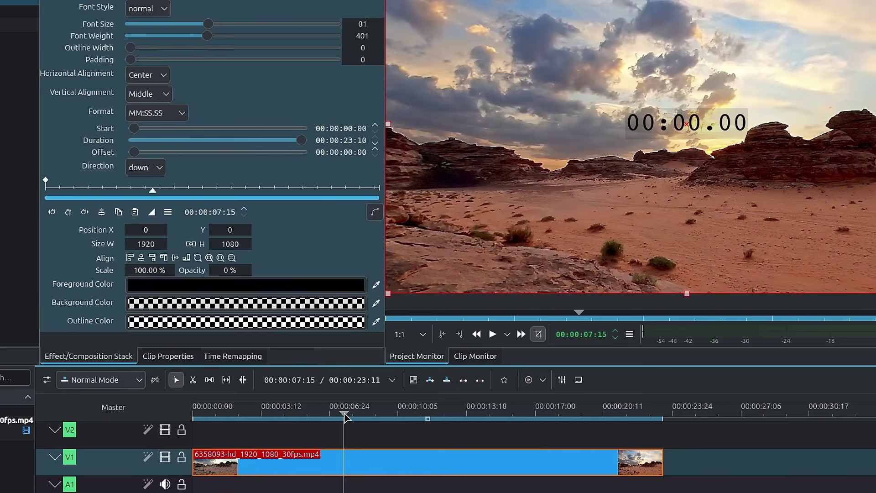
left_click(196, 432)
Shorten the countdown duration to 00:00:13:02 and scrub the timeline to preview it
left_click_drag(301, 140, 227, 140)
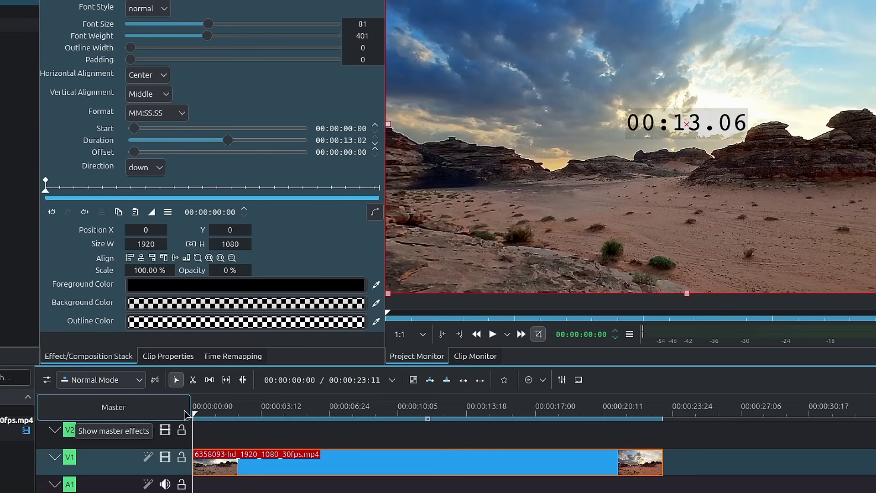
left_click(210, 415)
left_click_drag(211, 414, 462, 419)
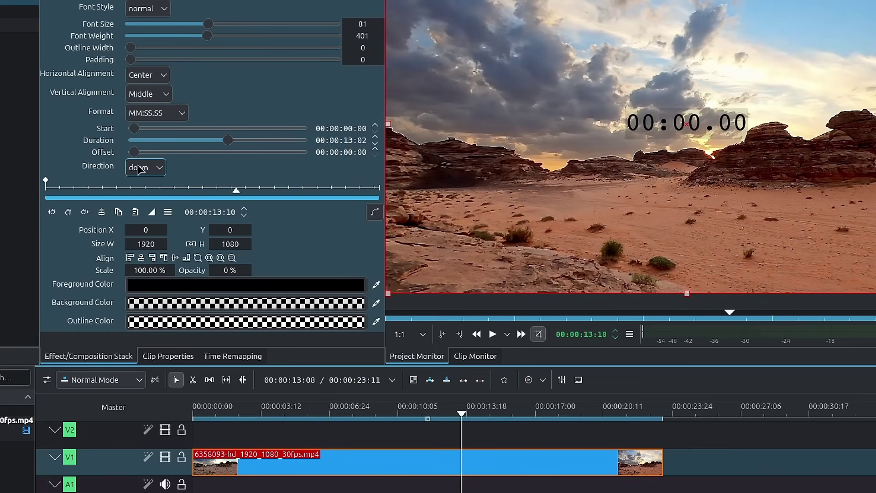
Restore the full 00:00:23:10 duration, set Offset to 00:00:07:08, and scrub to preview
left_click_drag(133, 152, 174, 152)
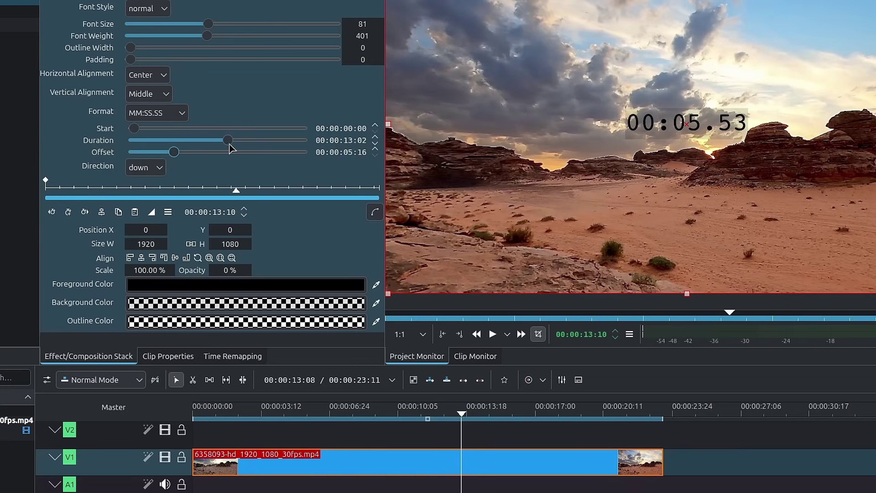
left_click_drag(226, 143, 325, 148)
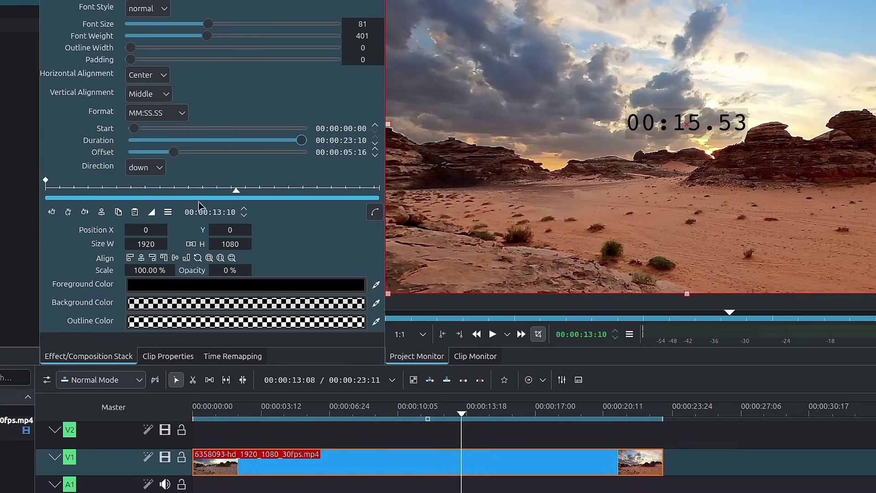
left_click_drag(177, 155, 187, 156)
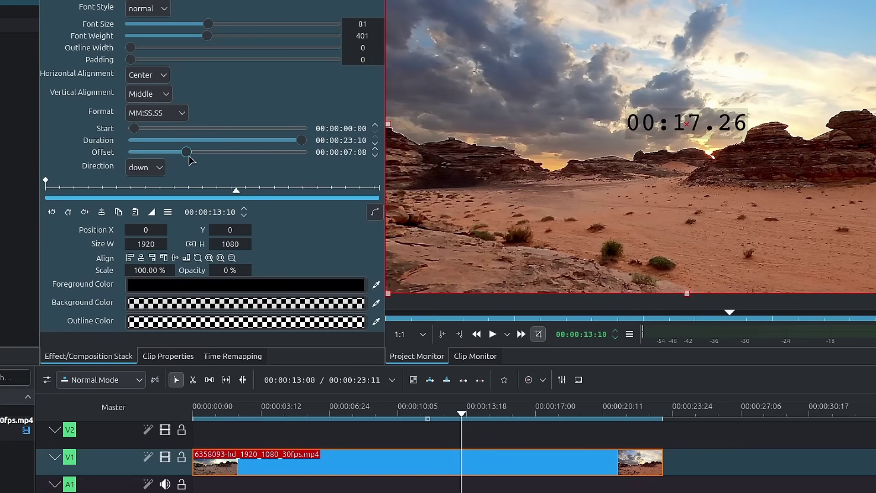
left_click_drag(235, 411, 176, 407)
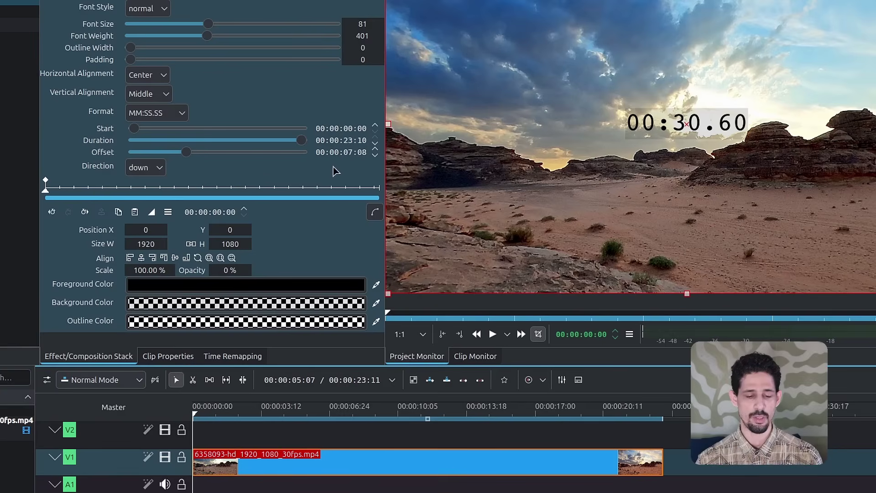
left_click(246, 411)
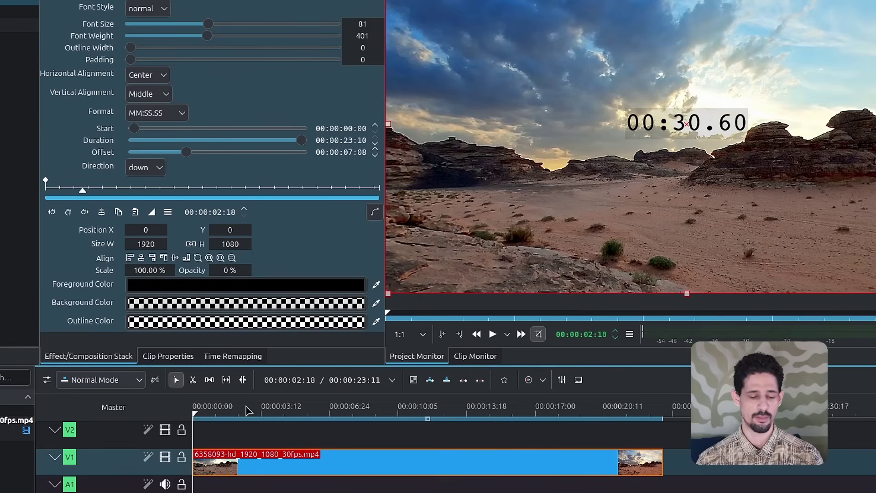
left_click_drag(247, 411, 191, 402)
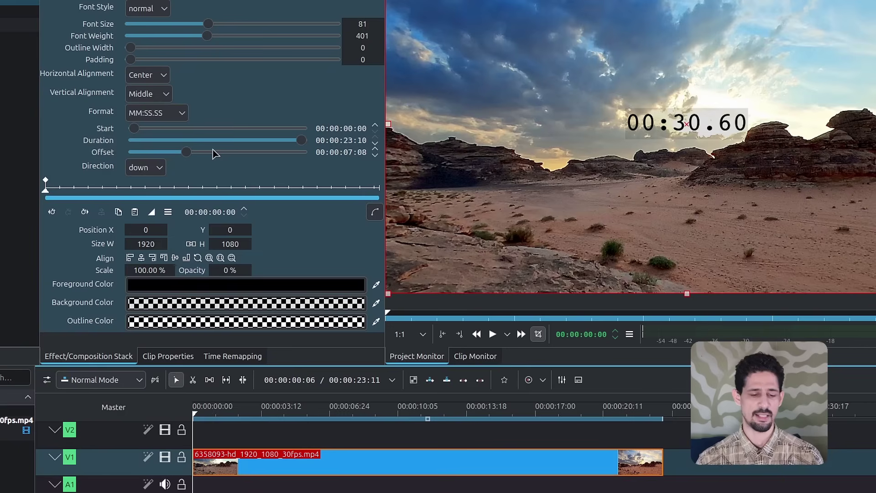
Reset the offset to zero, set font size 77, and move the timer to X 625, Y 391
double_click(187, 153)
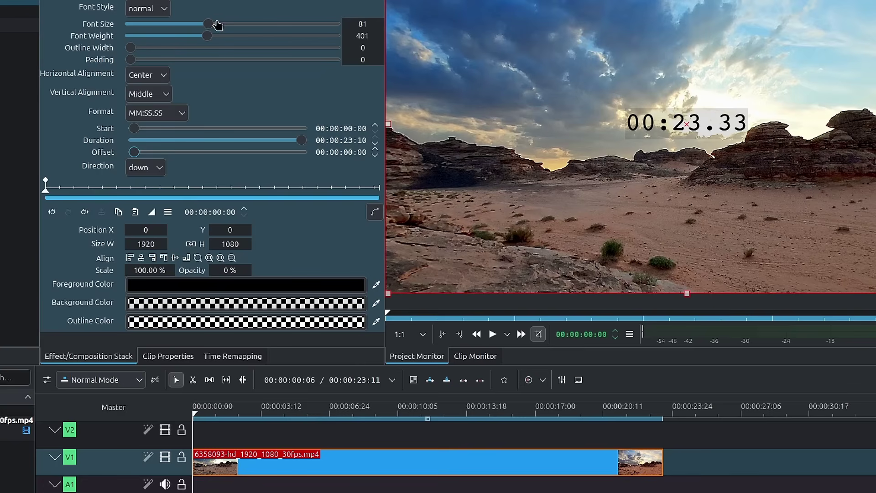
mouse_move(210, 31)
left_mouse_down()
mouse_move(274, 37)
mouse_move(204, 36)
left_mouse_up()
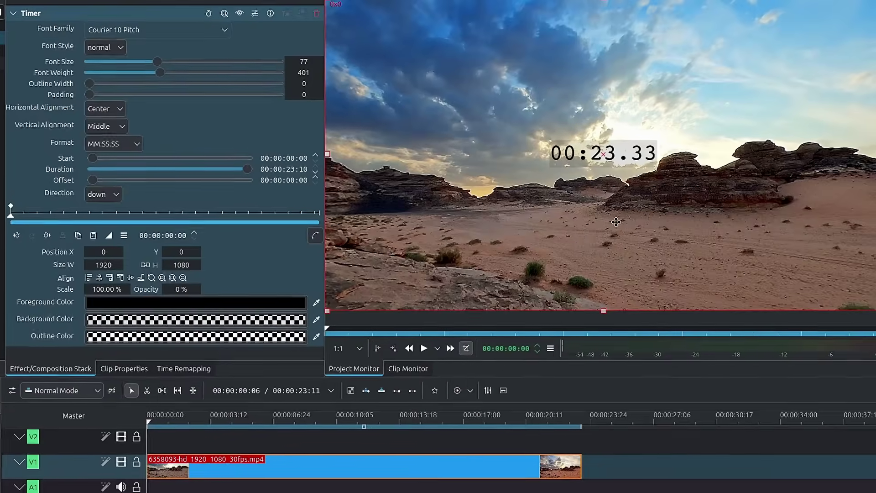
left_click_drag(688, 175, 550, 144)
left_click_drag(478, 171, 828, 329)
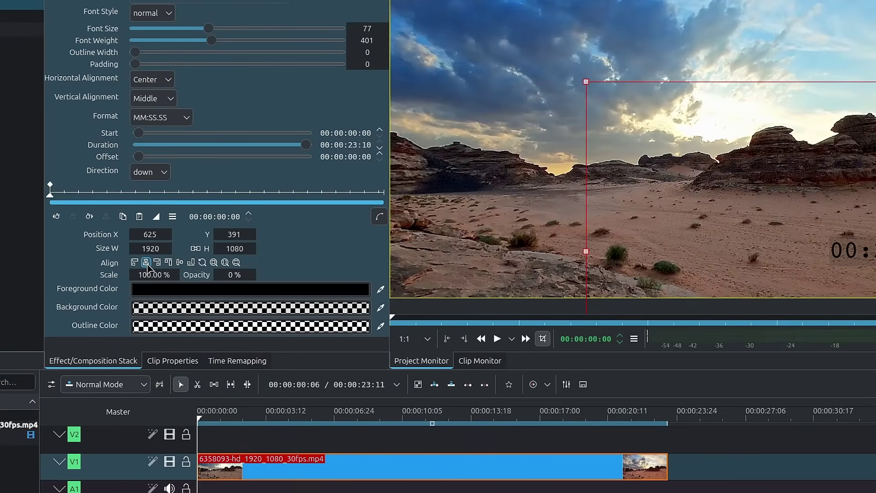
Centre the timer, then at 4 seconds move it down-right to add a position keyframe
left_click(146, 263)
left_click(181, 263)
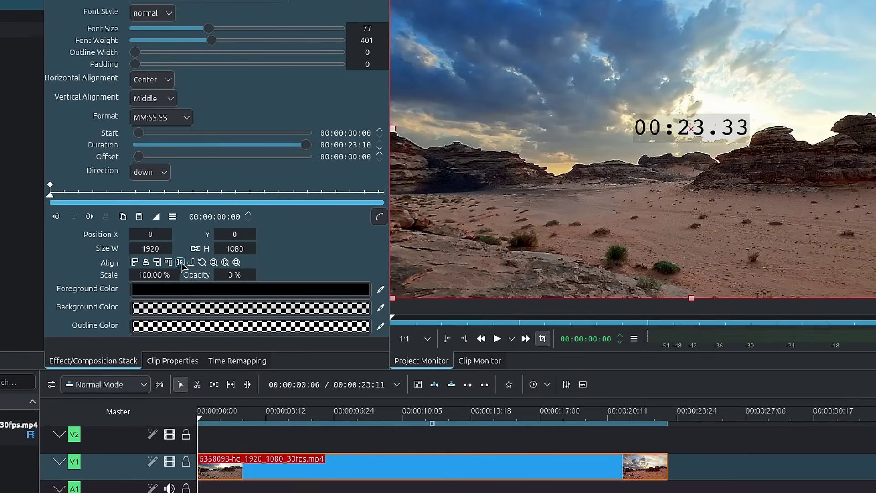
left_click_drag(78, 197, 109, 198)
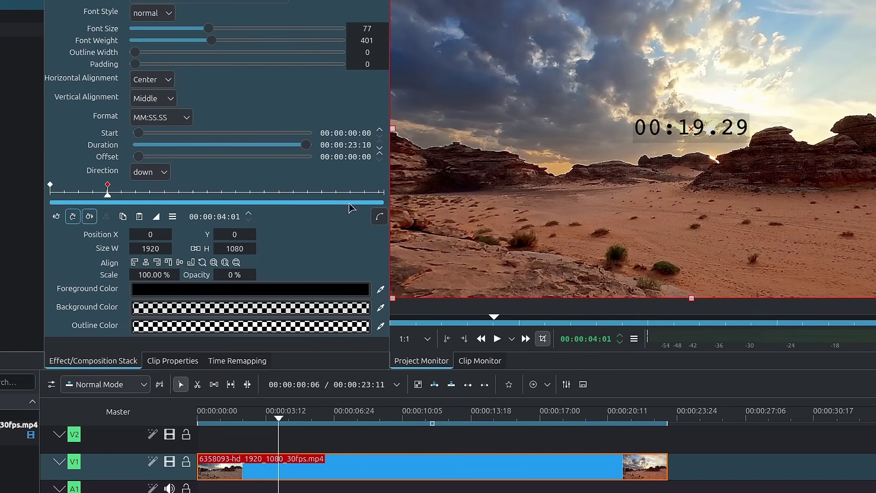
left_click_drag(624, 215, 822, 327)
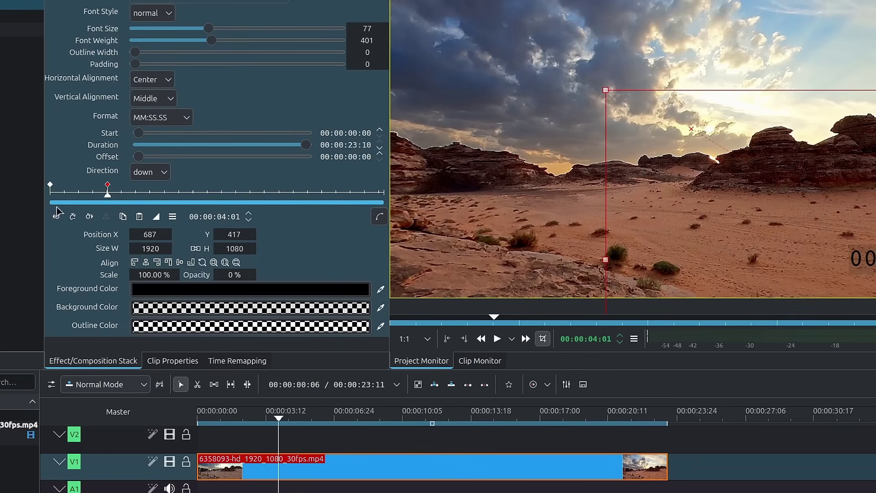
Preview the animation, set the first keyframe's interpolation to Cubic Out, and replay it
left_click(56, 216)
key("space")
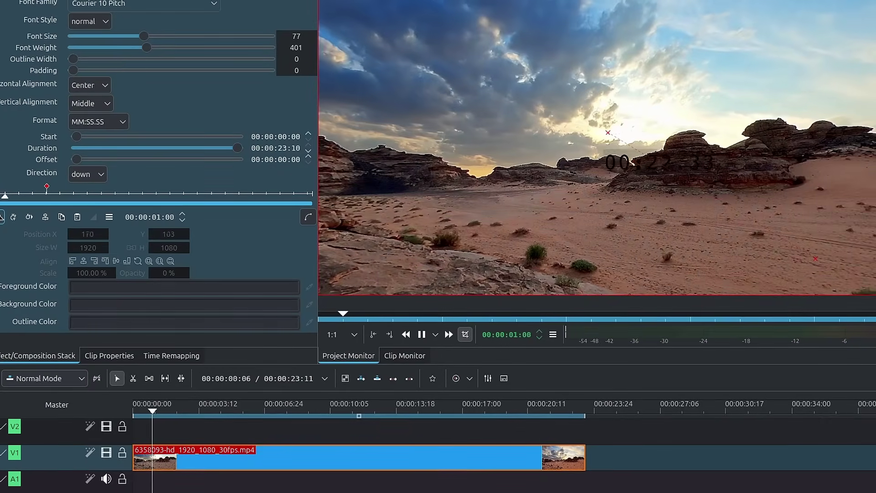
key("space")
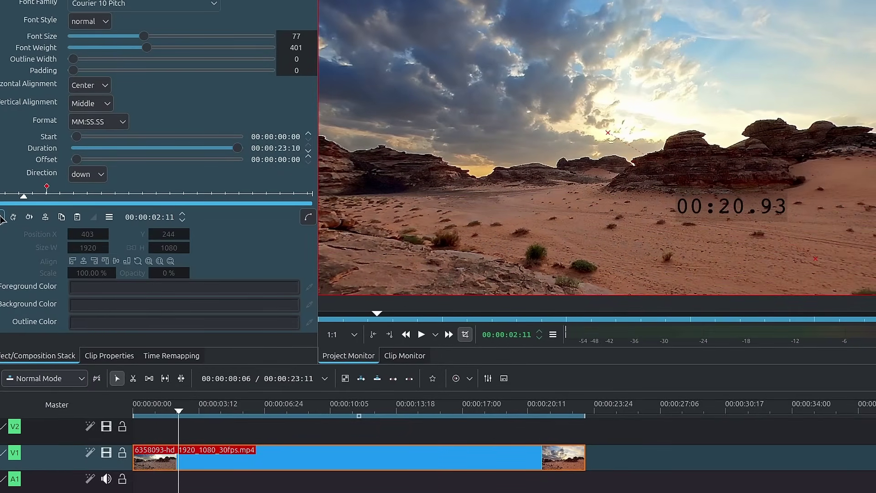
left_click(1, 218)
left_click(93, 216)
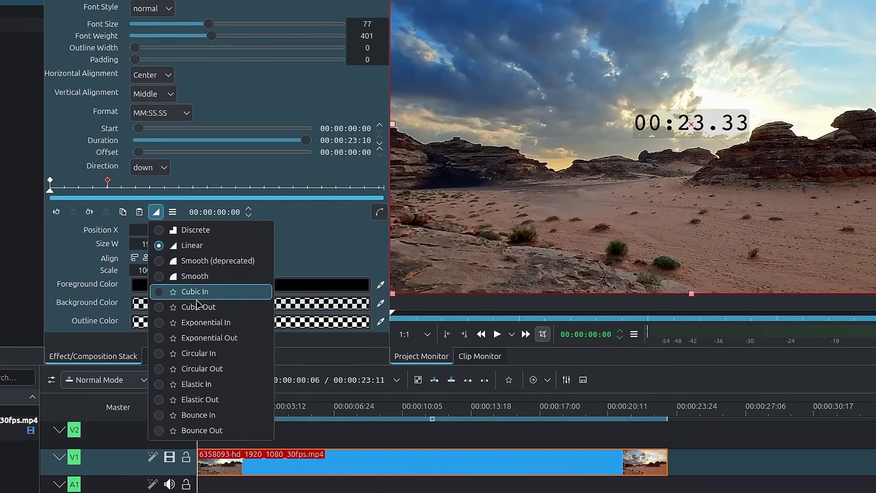
left_click(237, 308)
key("space")
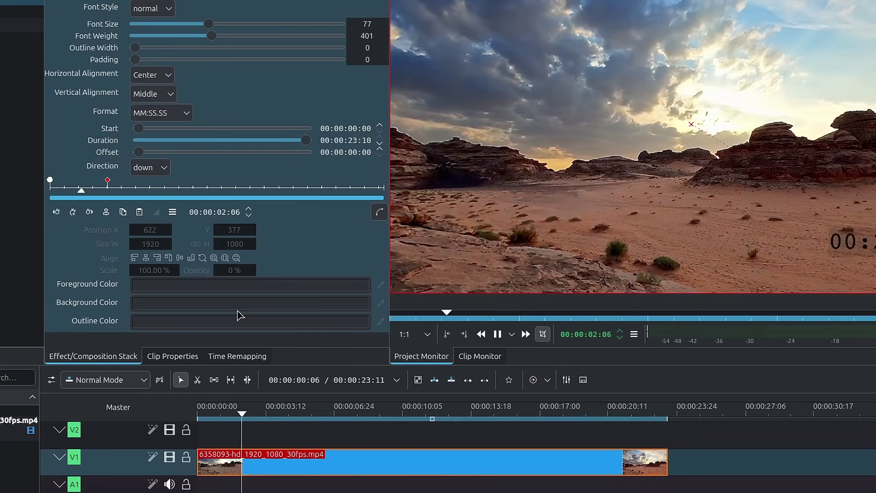
left_click(90, 212)
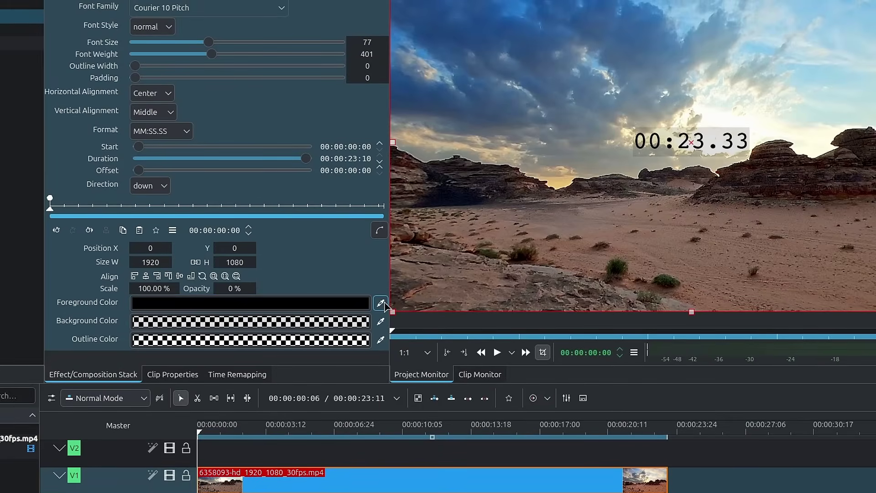
Set the timer text's foreground colour to white
left_click(381, 303)
left_click(544, 124)
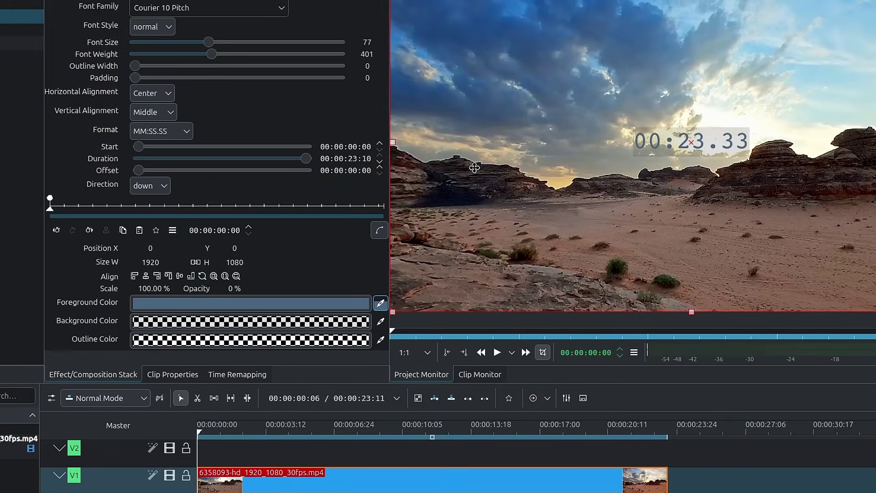
left_click(358, 304)
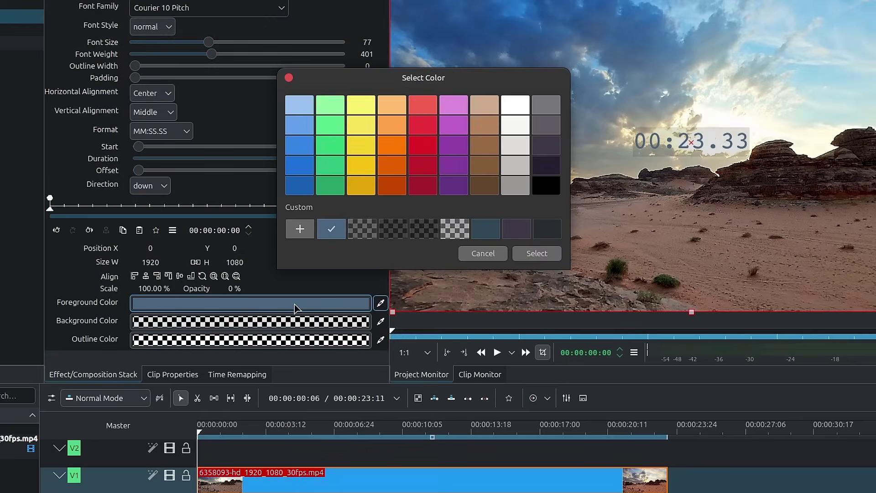
left_click(515, 111)
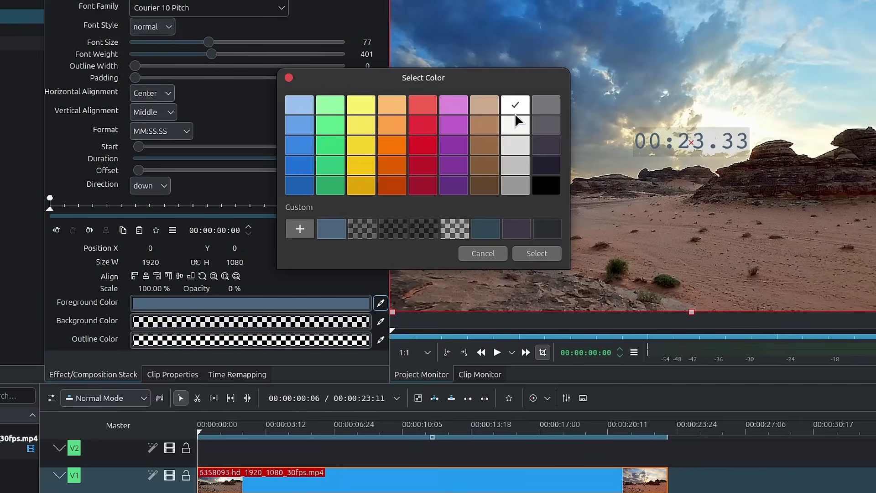
left_click(537, 255)
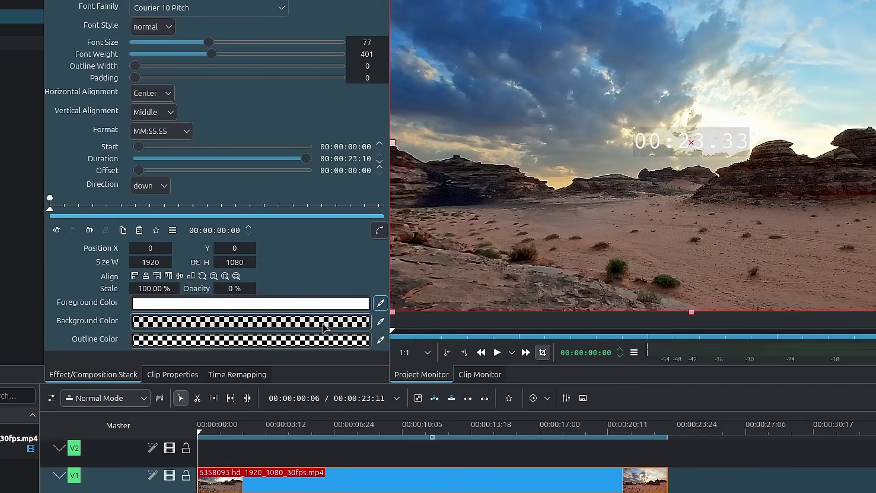
Make the timer's background colour a custom colour with alpha 0
left_click(360, 328)
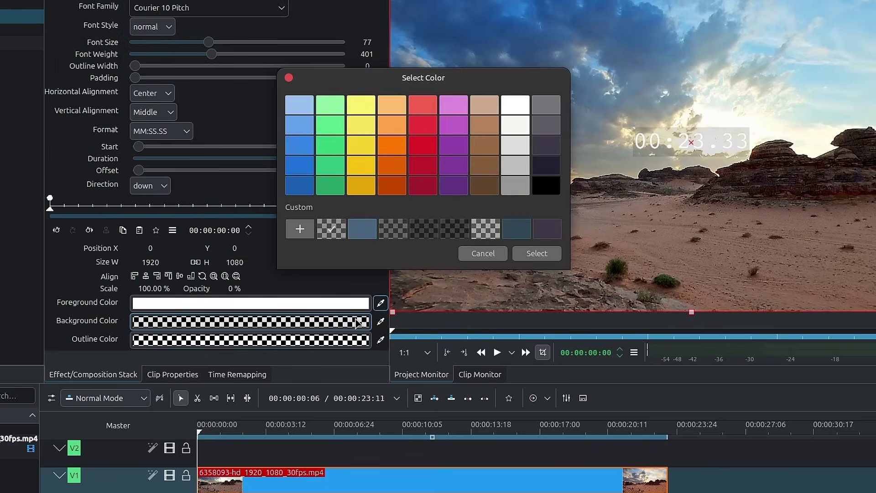
left_click(300, 229)
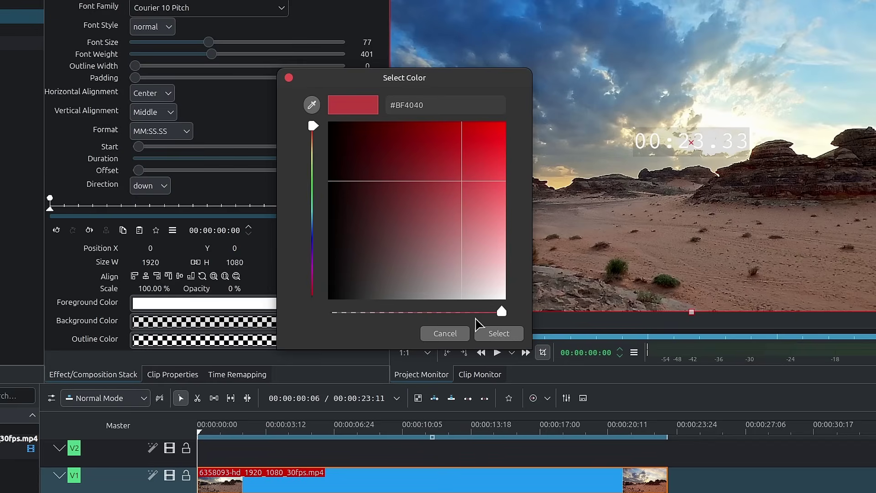
left_click_drag(503, 312, 330, 313)
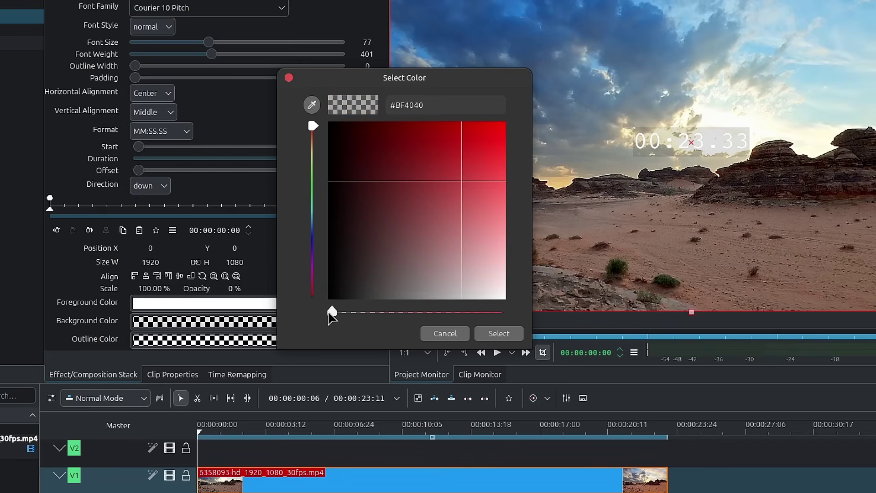
left_click(506, 335)
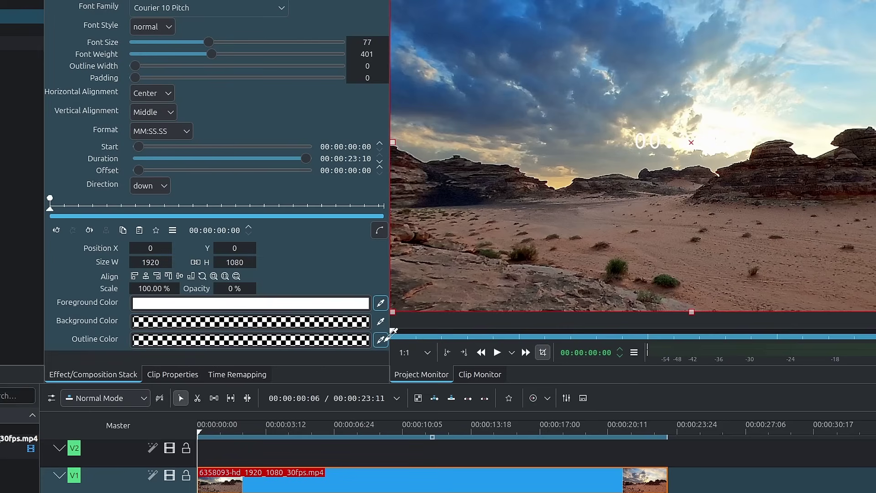
Give the timer a dark outline of width 3, font weight 900 and font size 115
left_click(385, 73)
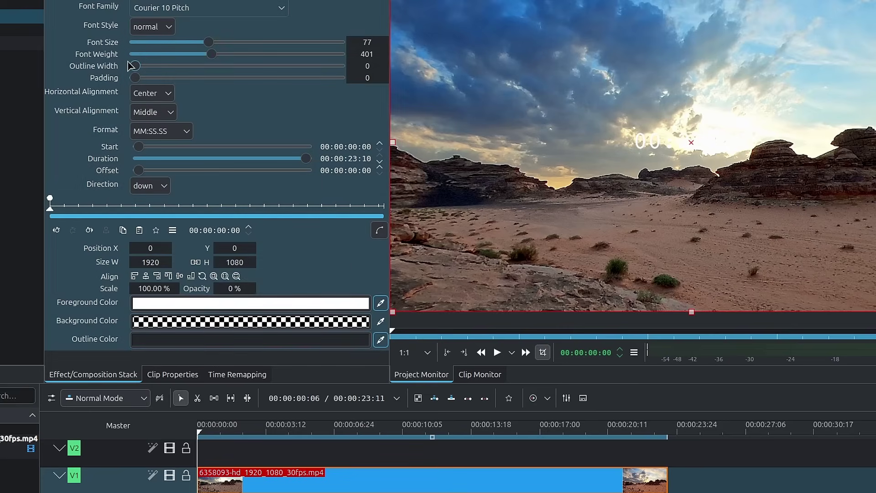
left_click_drag(132, 70, 335, 74)
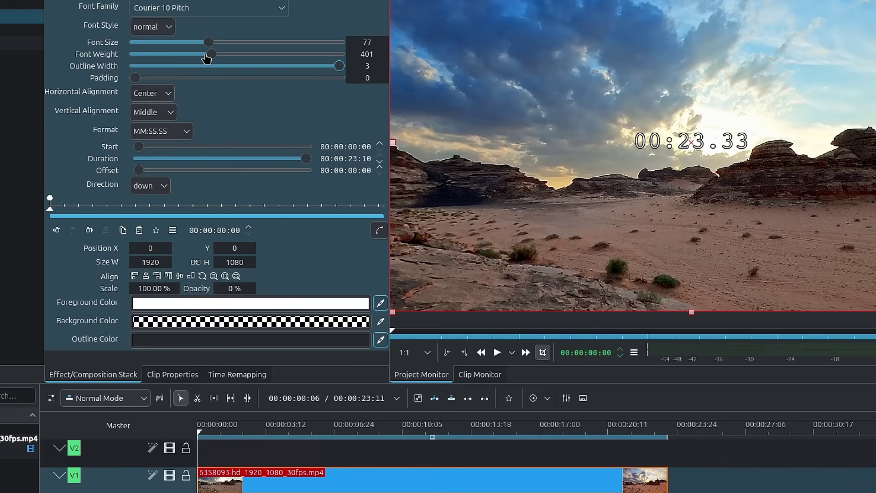
left_click_drag(208, 54, 378, 71)
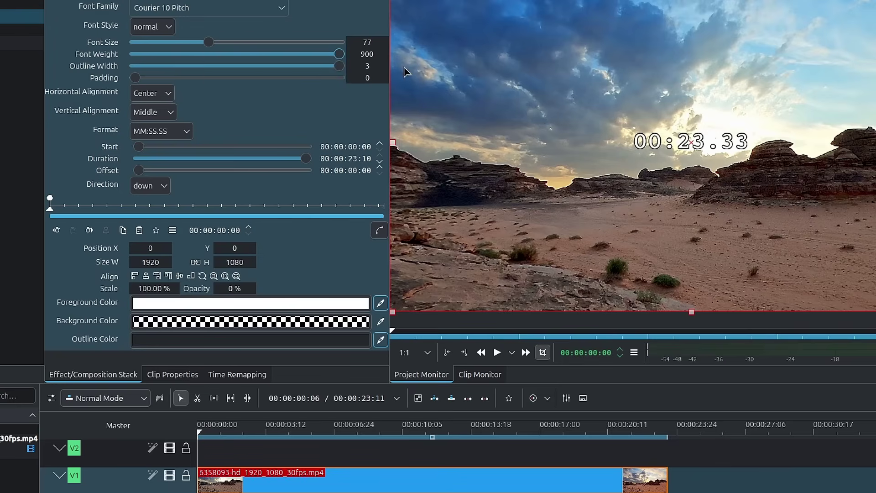
left_click_drag(208, 42, 250, 52)
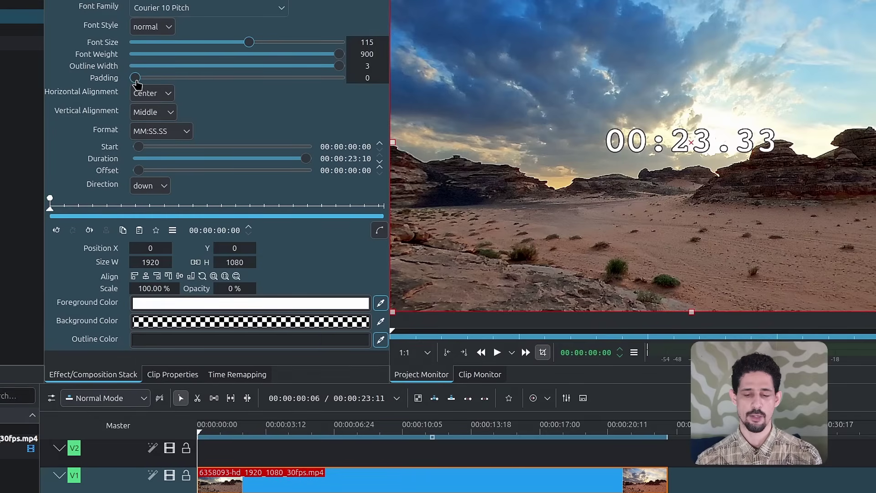
Keep the transparent background and scrub to about 00:00:07:26 to check the countdown
left_click(321, 325)
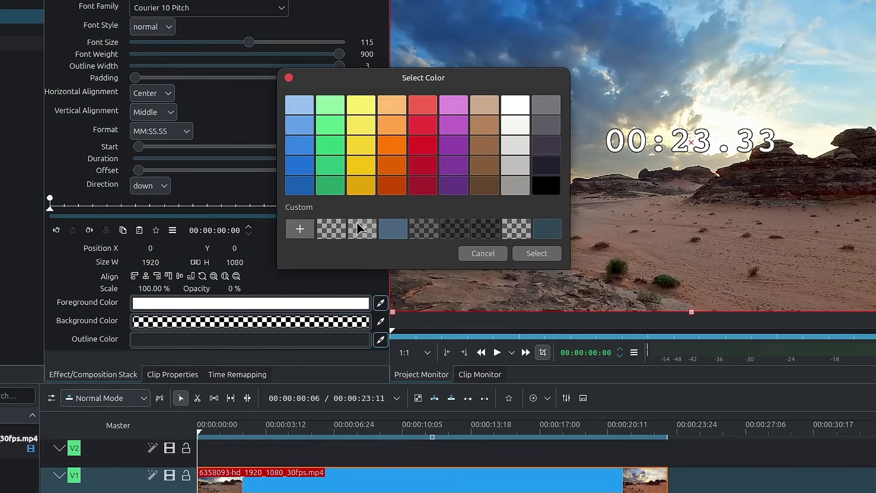
left_click(535, 254)
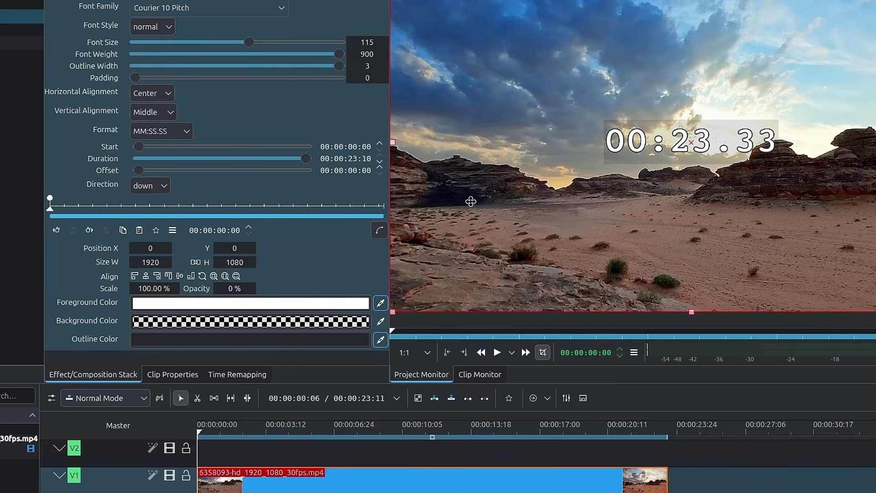
left_click_drag(301, 431, 357, 433)
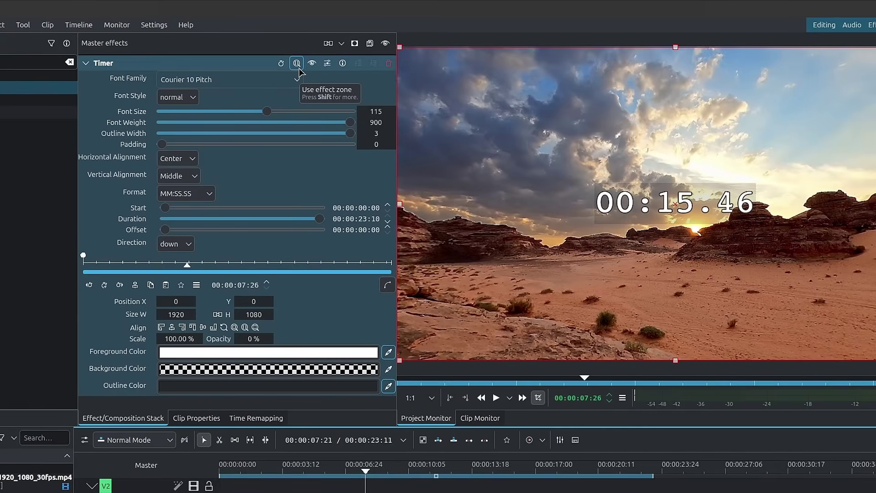
Enable the Timer's effect zone from 00:00:06:26 to 00:00:13:00 and check its start
left_click(297, 63)
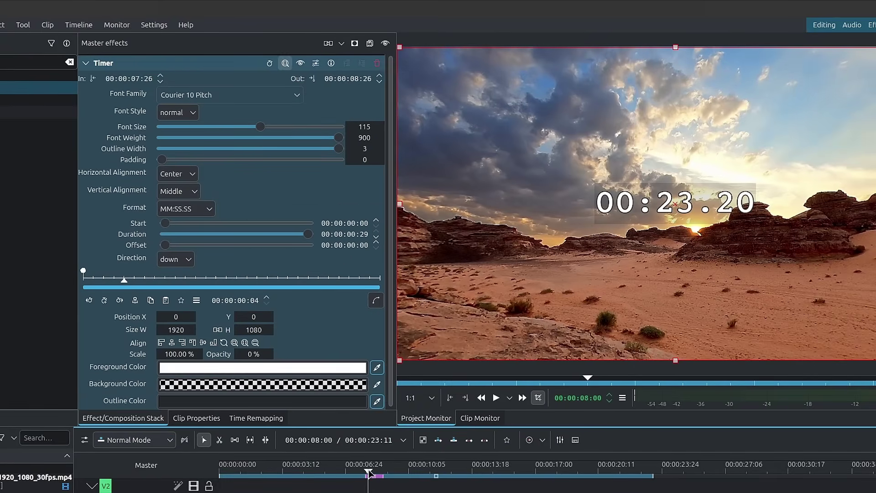
left_click_drag(370, 473, 364, 474)
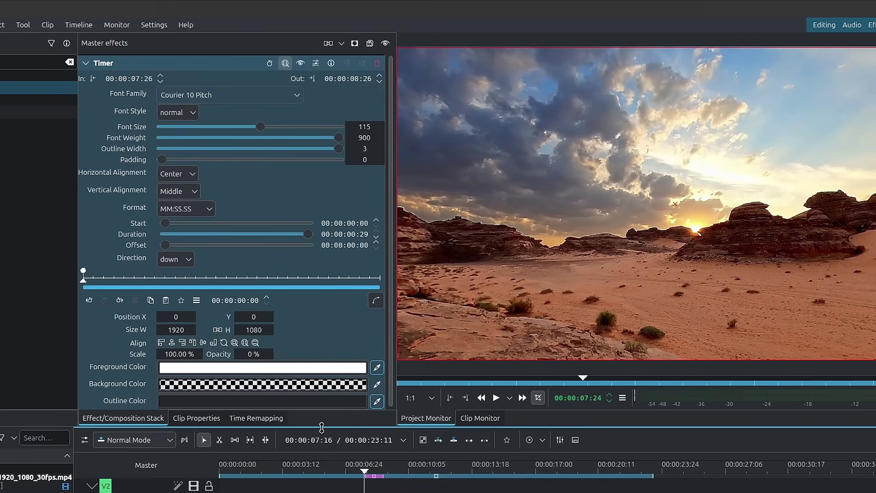
left_click_drag(358, 475, 347, 475)
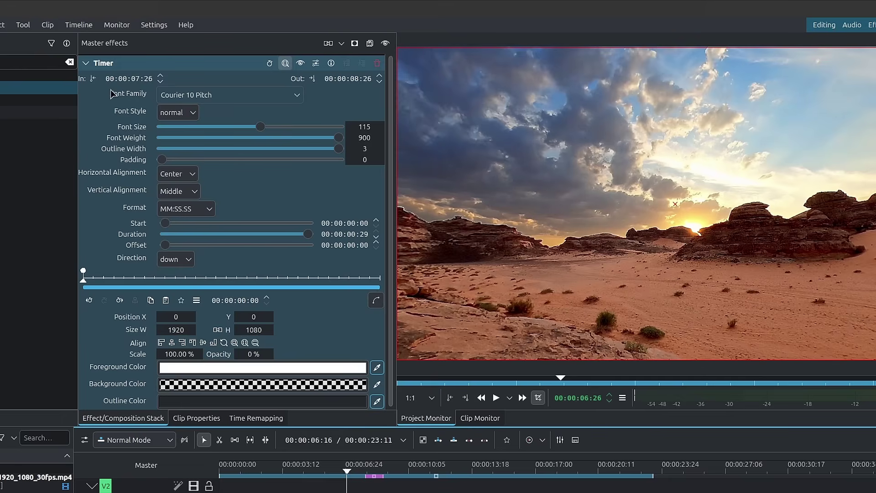
left_click(94, 79)
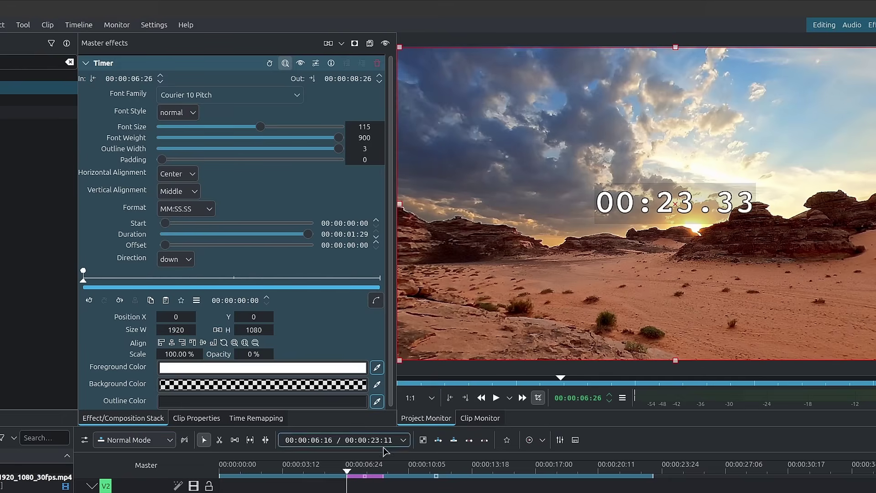
left_click(461, 464)
left_click(312, 79)
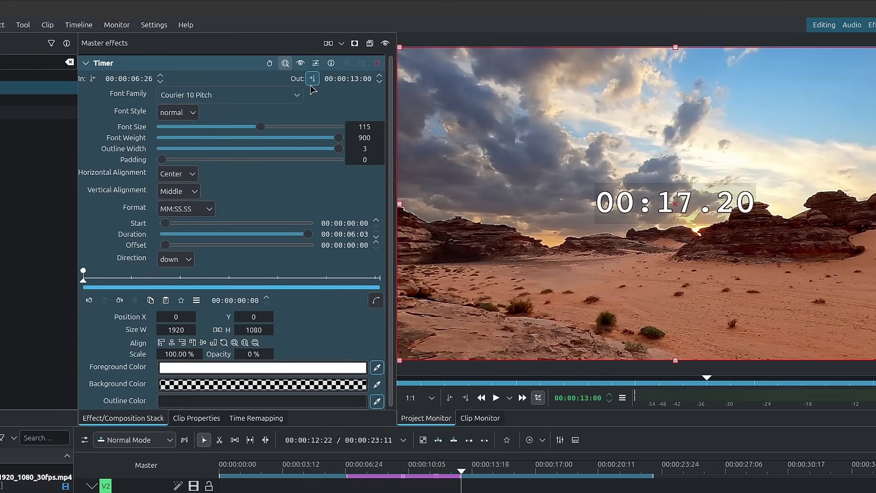
left_click(353, 465)
left_click(348, 468)
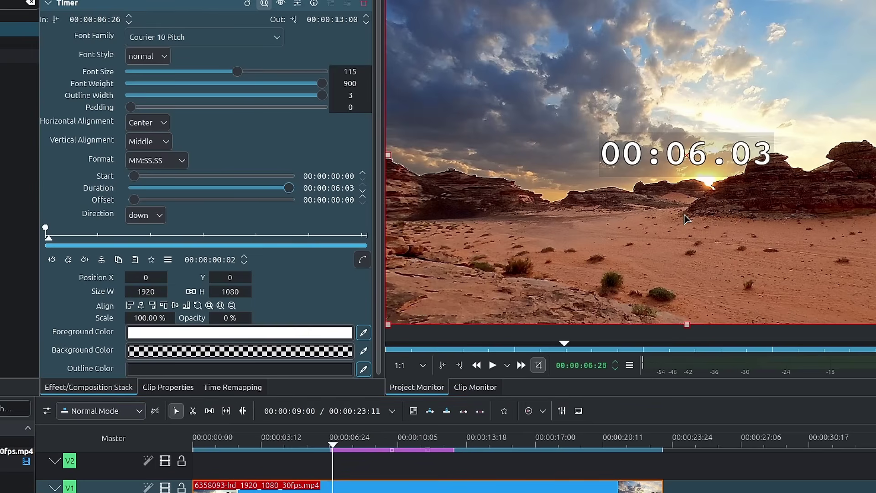
Preview the countdown from 00:00:07:00, switch the Timer direction to up, and scrub back
left_click(338, 439)
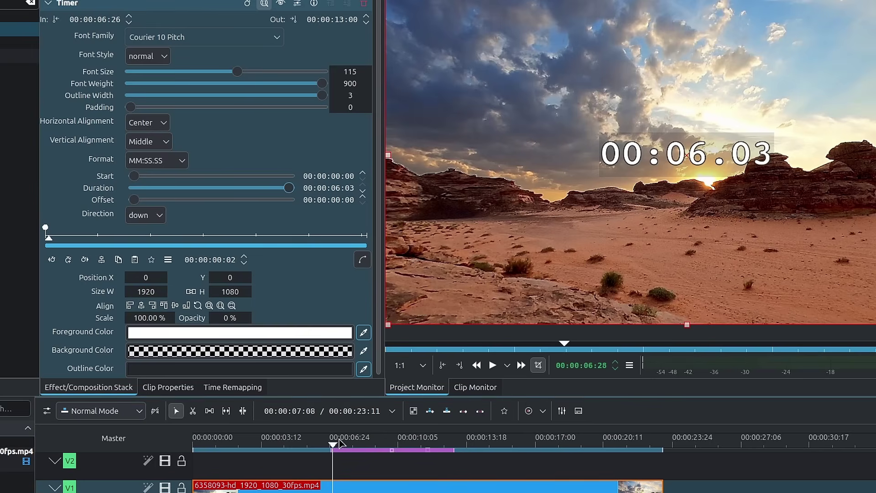
key("space")
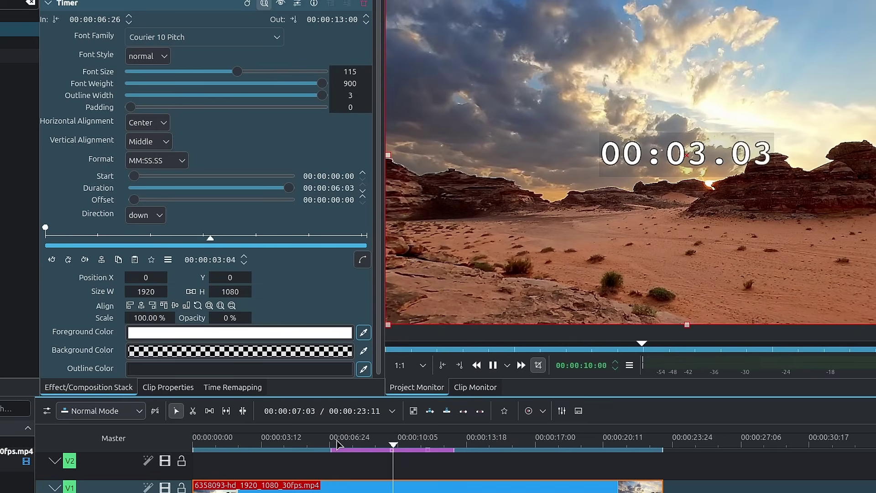
key("space")
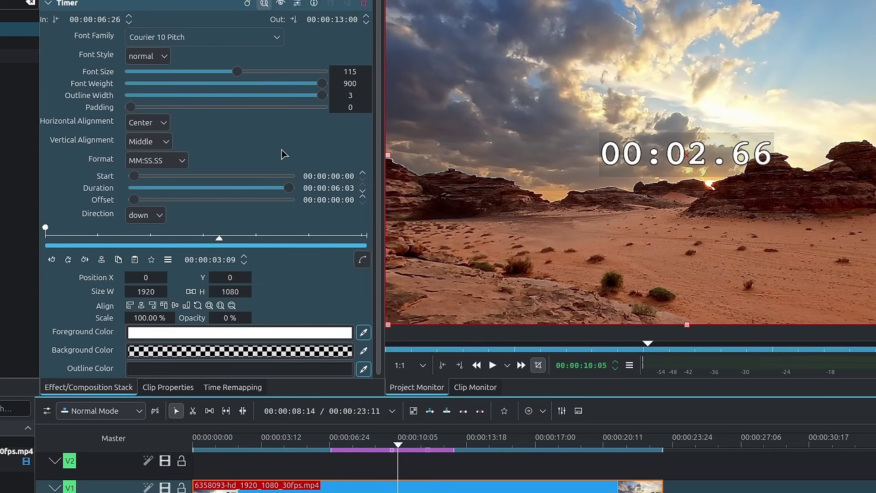
left_click(156, 213)
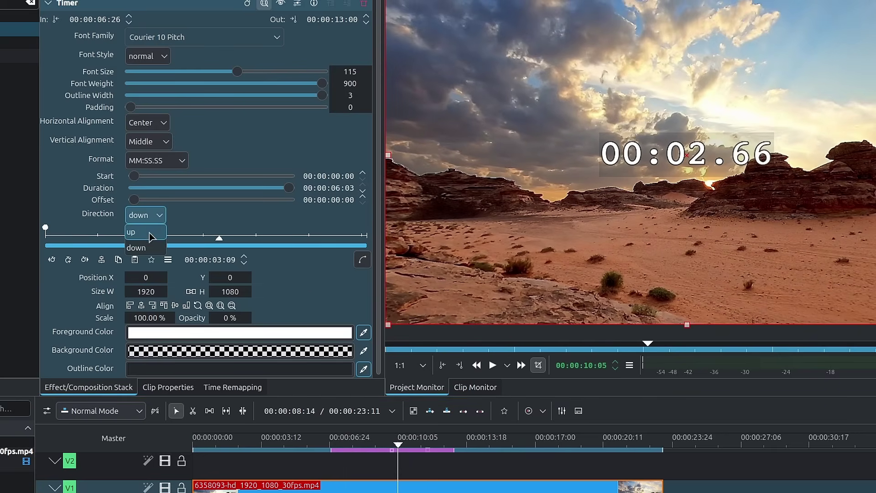
left_click(150, 237)
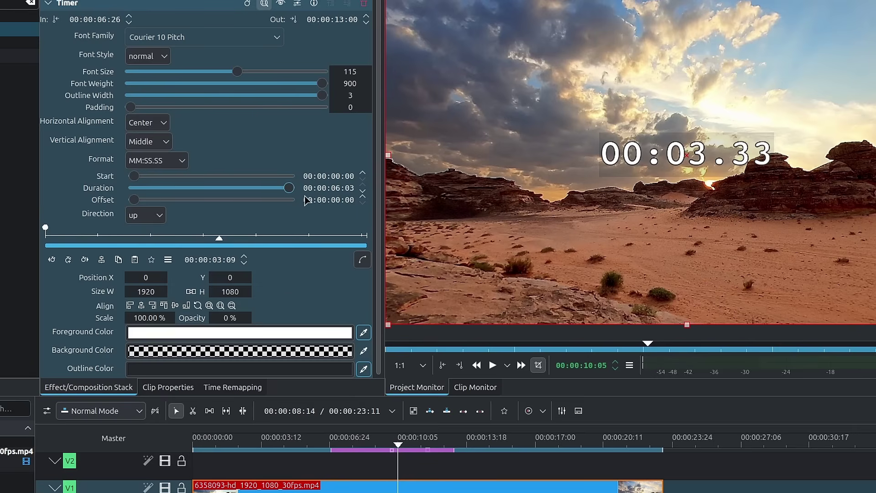
left_click_drag(398, 444, 380, 444)
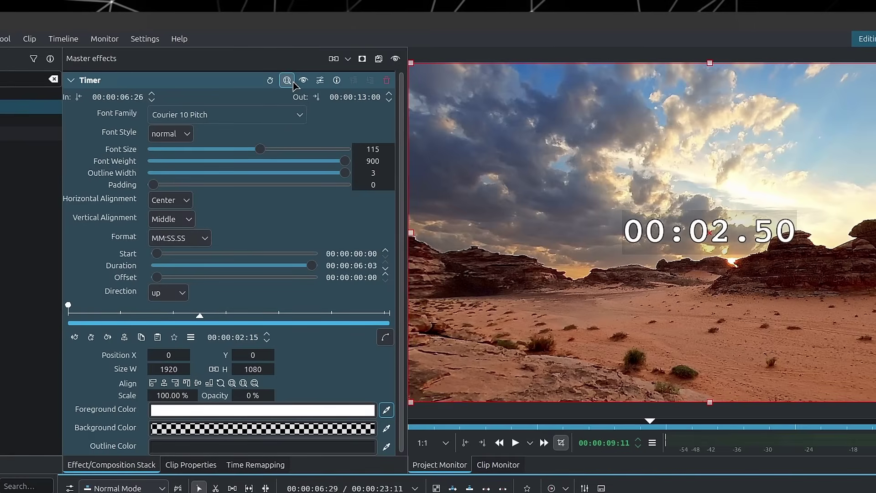
Turn off the Timer's effect zone and add a new 5-second colour clip to the bin
left_click(289, 81)
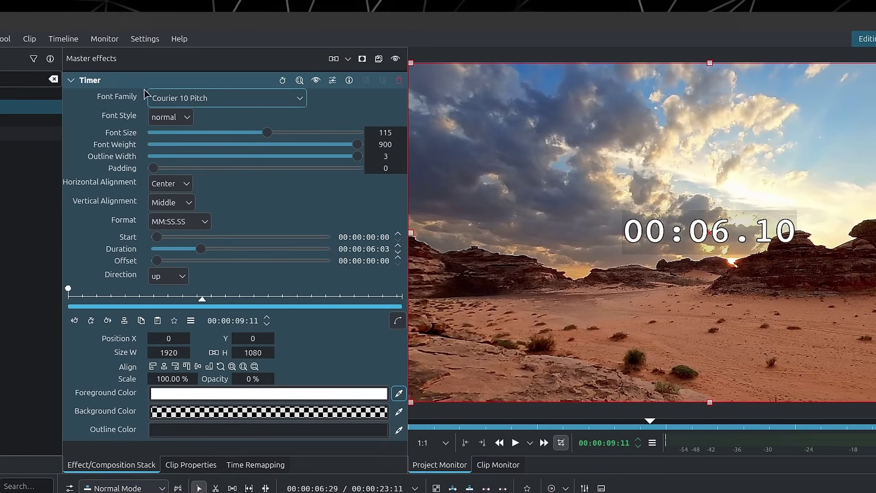
left_click(71, 81)
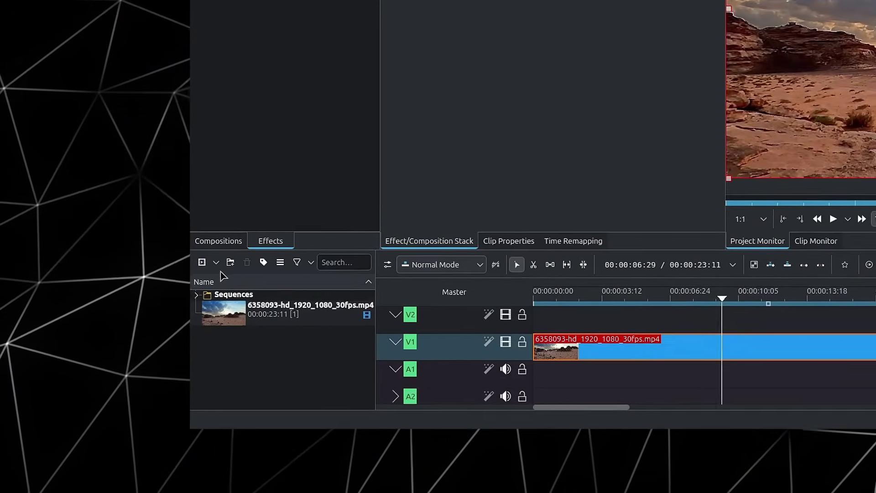
left_click(216, 262)
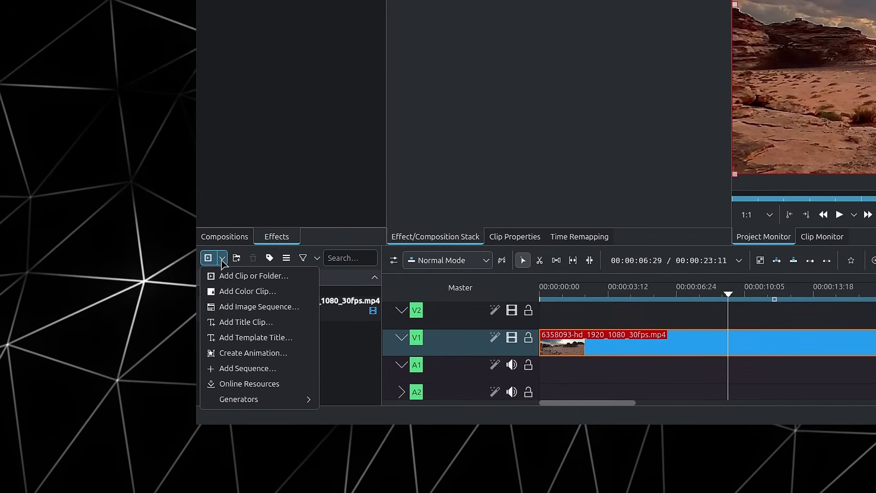
left_click(228, 292)
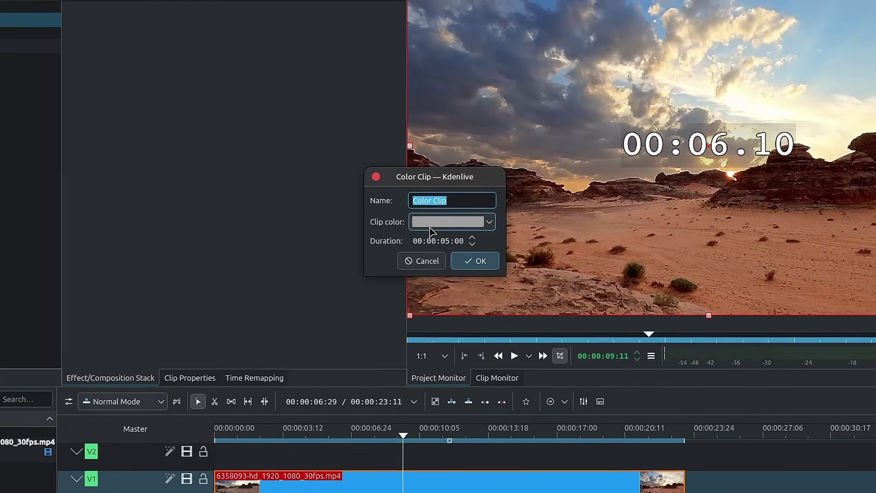
left_click(476, 261)
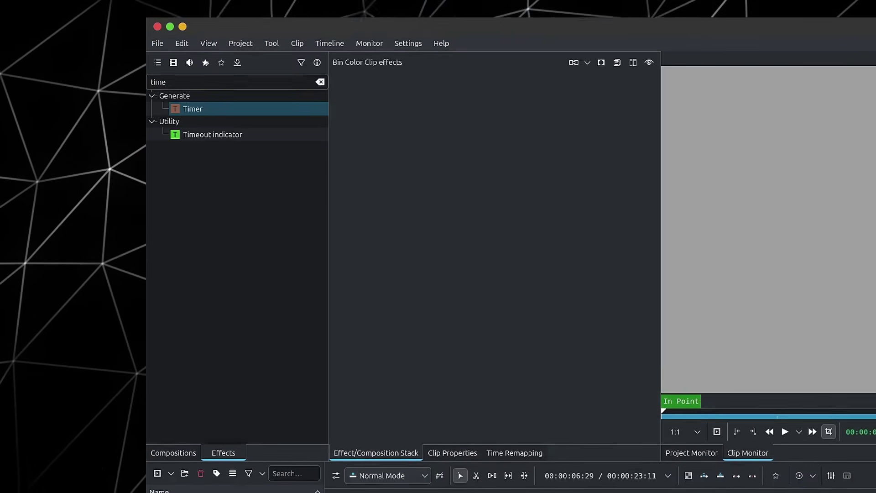
Apply a Transparency effect set to 0.00 with keyframes off to the Timer clip
double_click(216, 82)
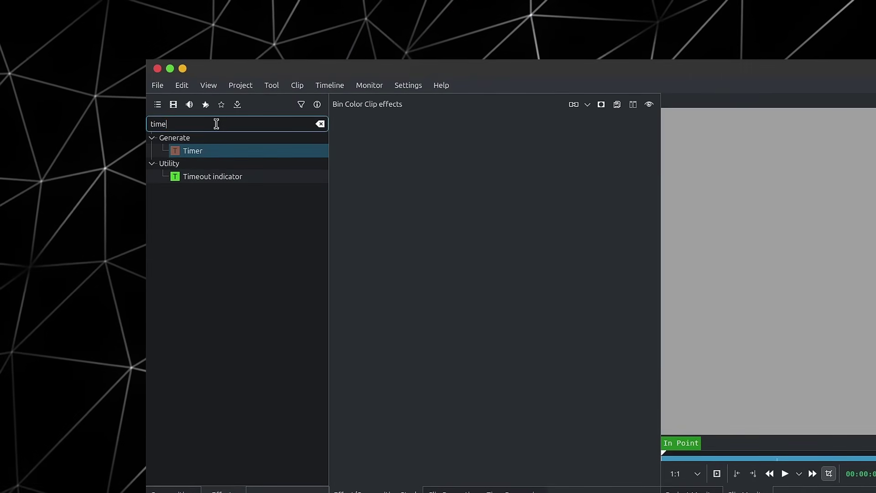
type("trans")
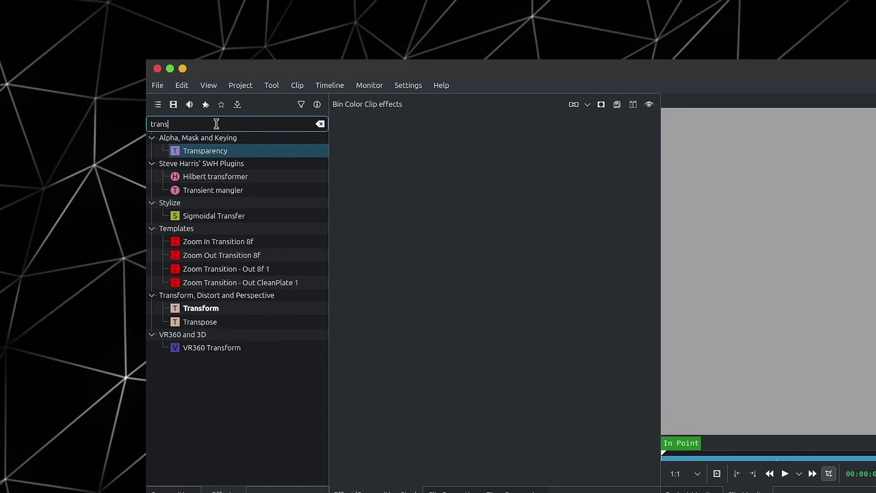
left_click_drag(196, 151, 182, 319)
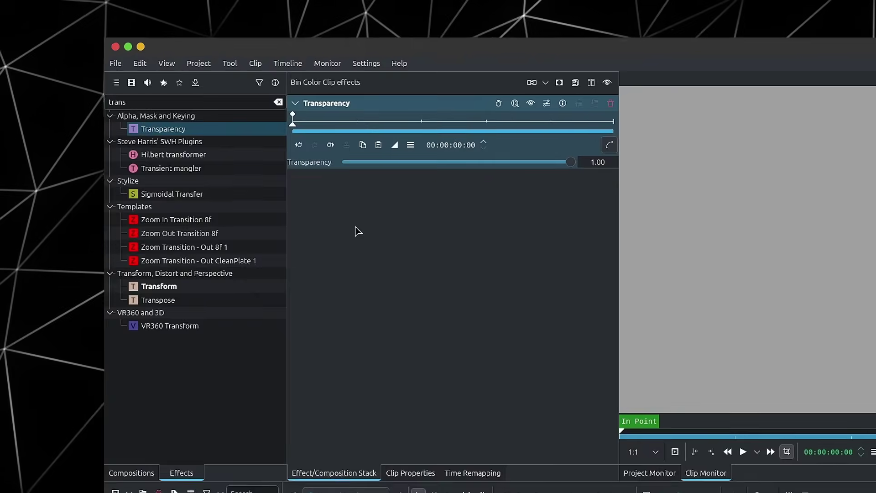
left_click_drag(563, 187, 327, 195)
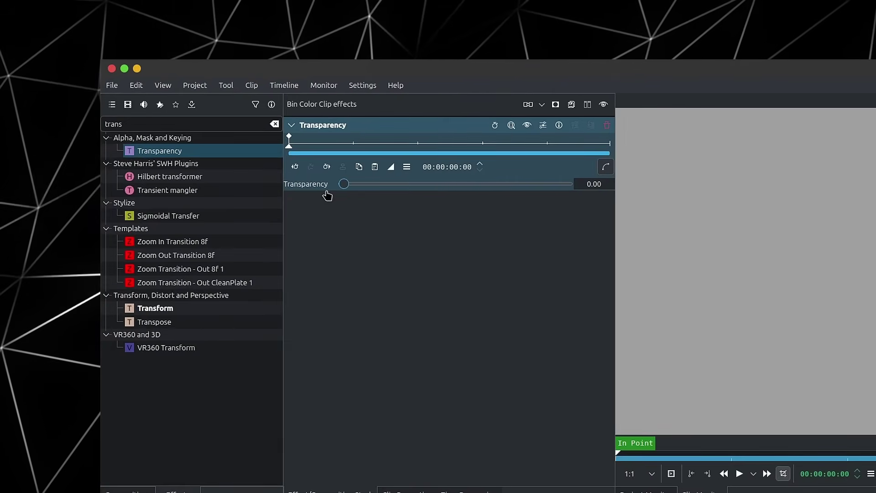
left_click(495, 125)
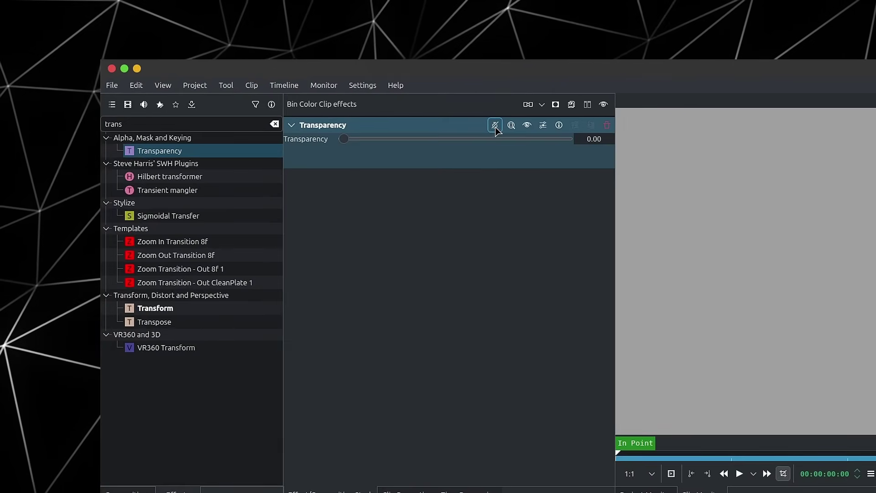
left_click(292, 125)
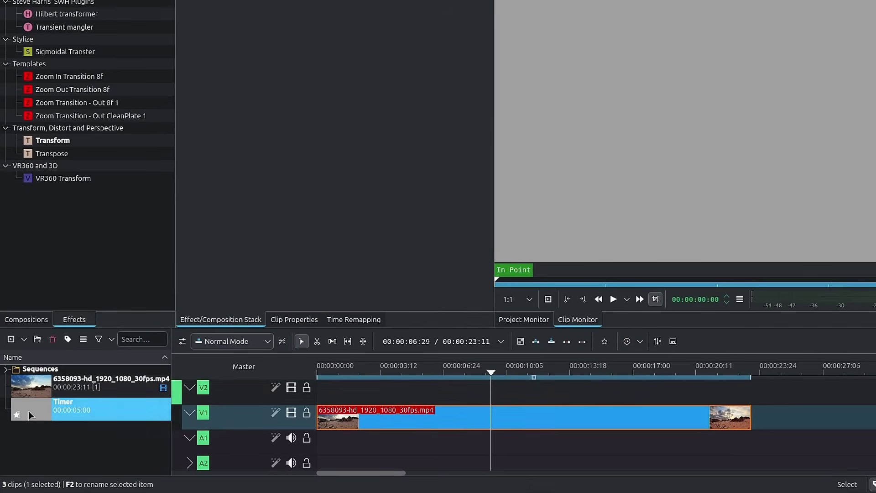
Place the Timer clip on V2, copy the master timer effect onto it, and disable the master
left_click_drag(87, 407, 457, 382)
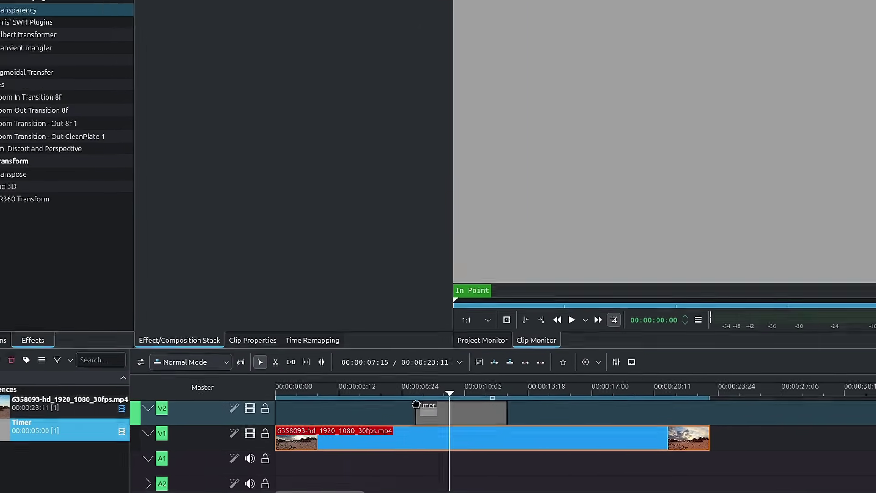
left_click(477, 373)
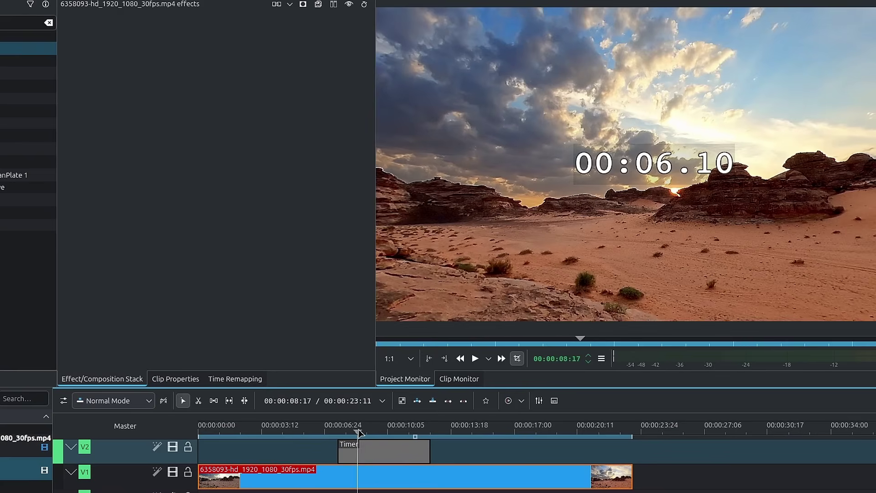
left_click_drag(360, 433, 394, 428)
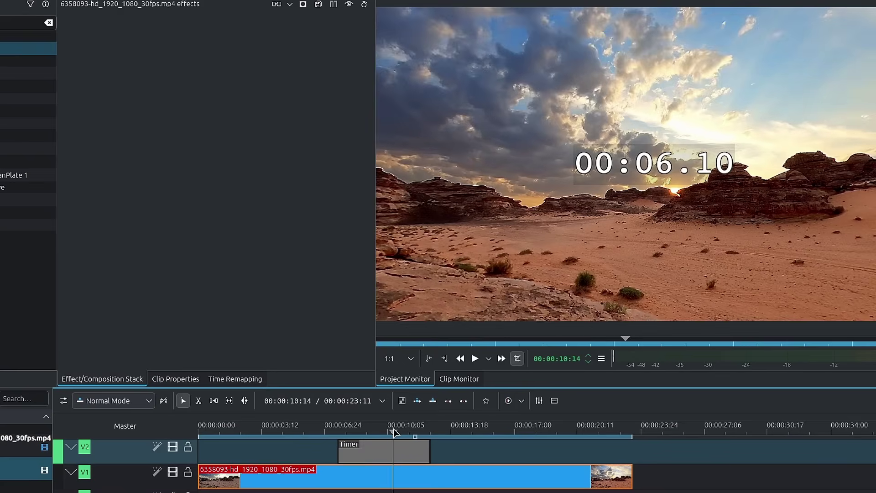
left_click(386, 462)
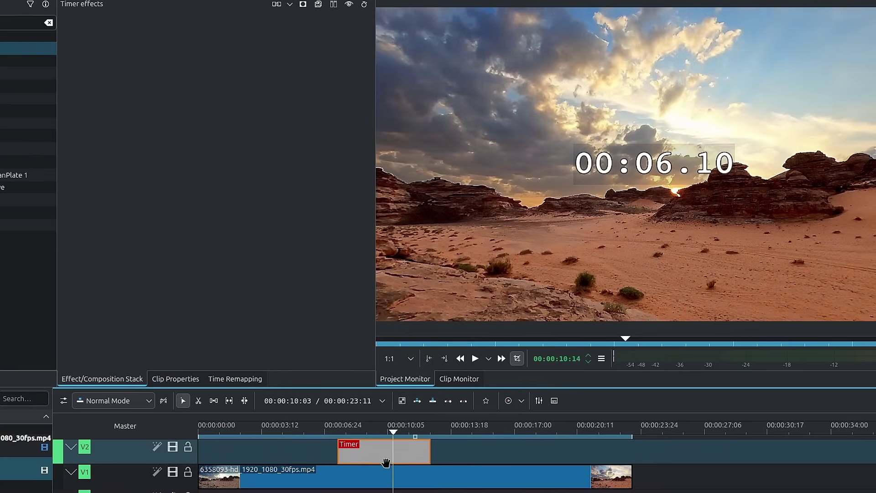
left_click(174, 434)
left_click_drag(95, 29, 389, 452)
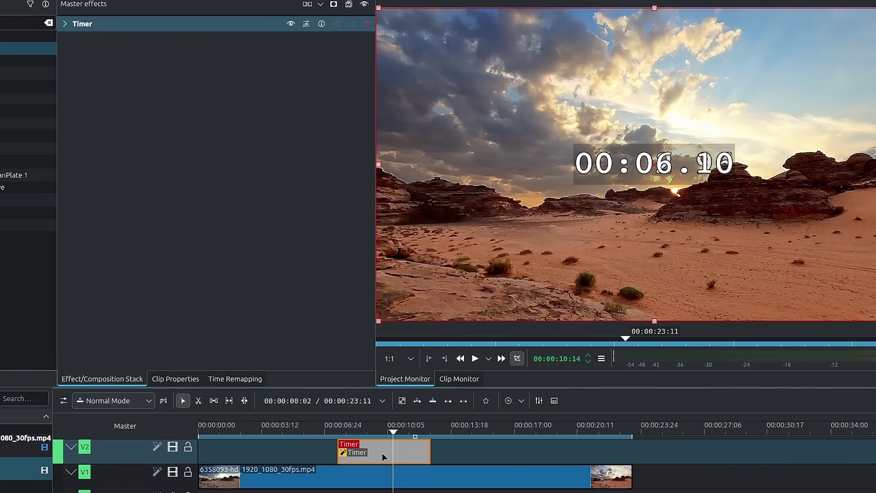
left_click(291, 24)
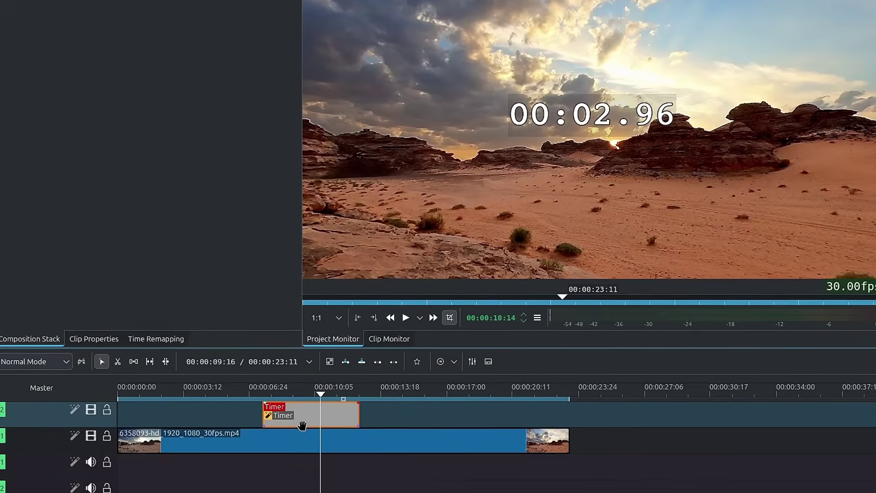
Move the Timer clip to start around 00:00:13:18 and show its effect settings
left_click(286, 392)
left_click_drag(285, 408, 430, 397)
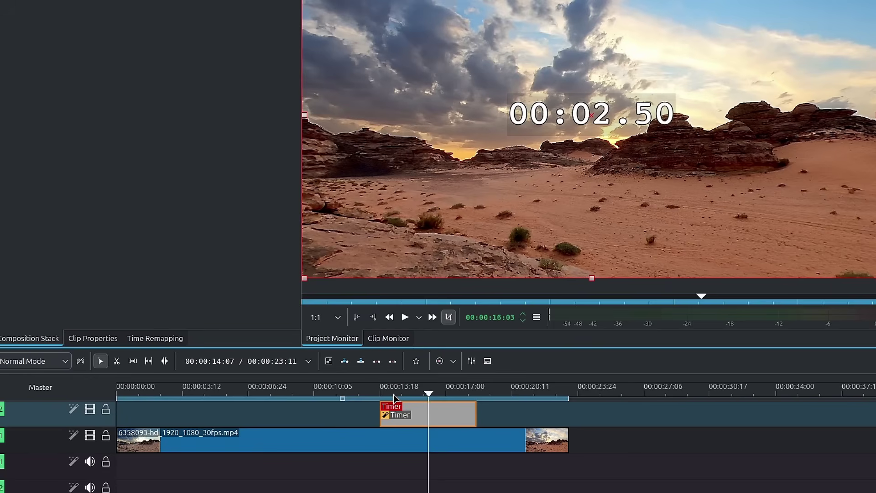
key("alt+Left")
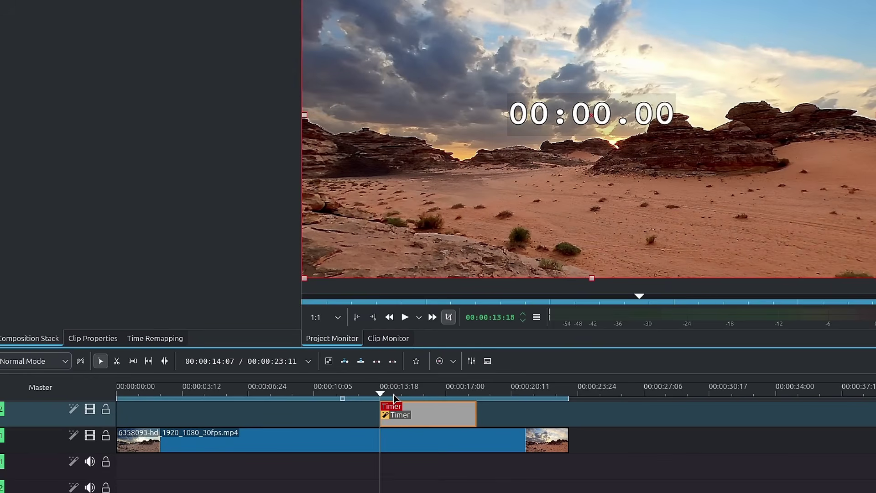
left_click(417, 415)
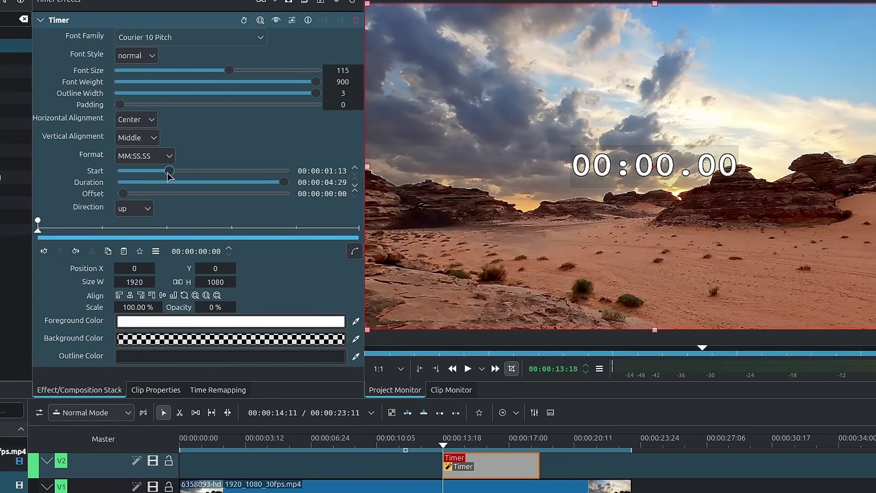
Scrub across the V2 Timer clip to preview the MM:SS timer counting from zero
left_click_drag(445, 445, 491, 448)
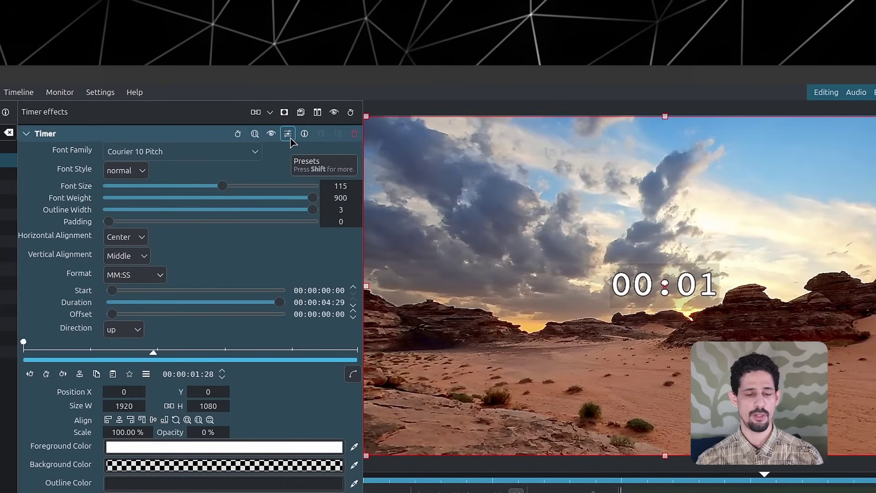
left_click(288, 134)
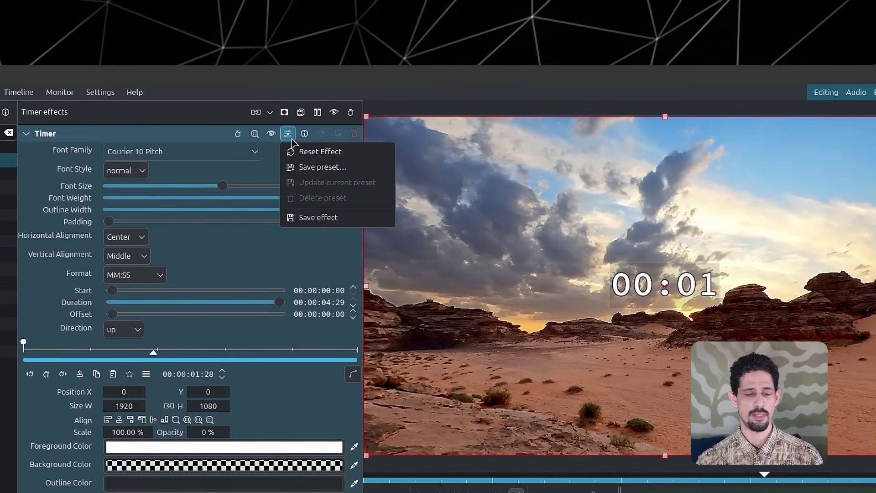